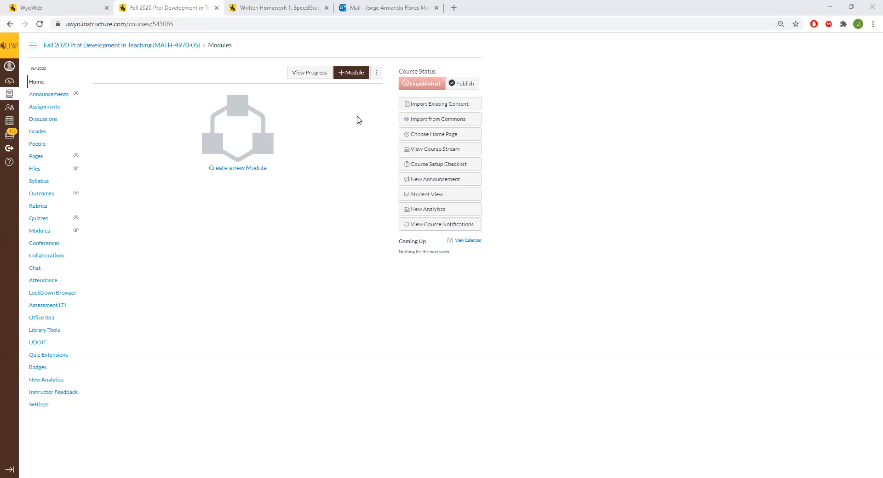
# Step: Open the assignment Written Homework 1 and launch its SpeedGrader
pyautogui.click(53, 106)
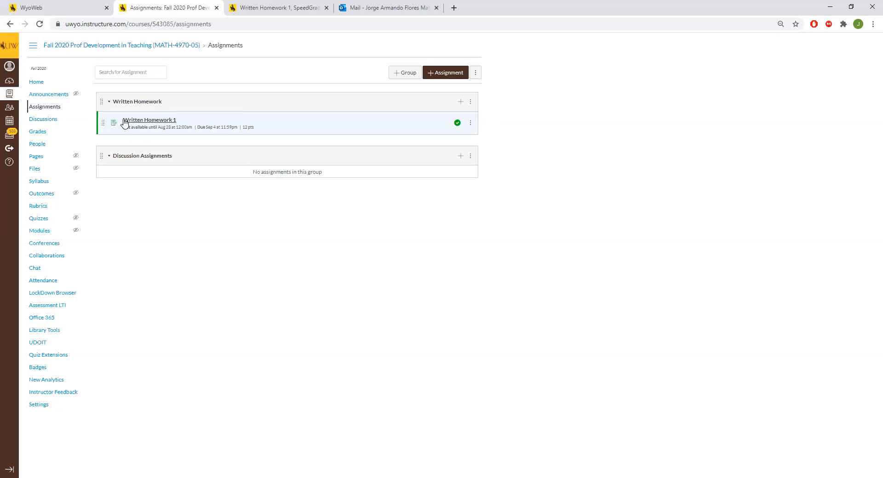
pyautogui.click(163, 122)
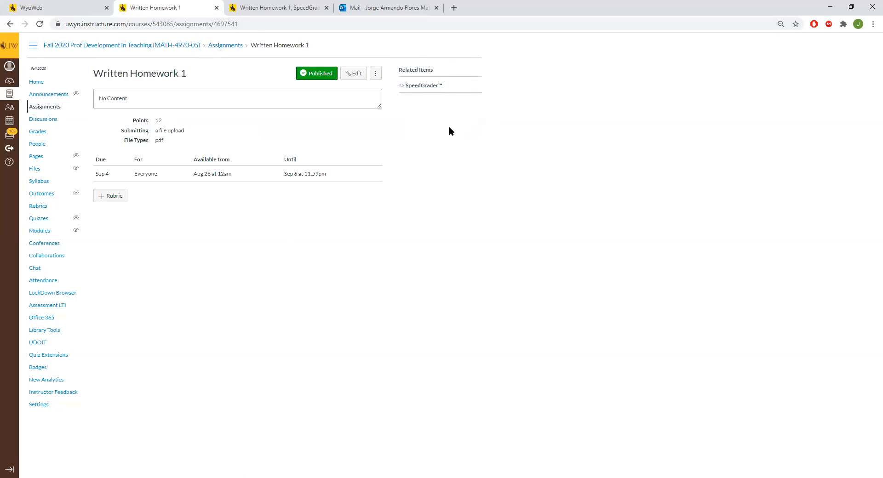
pyautogui.click(434, 87)
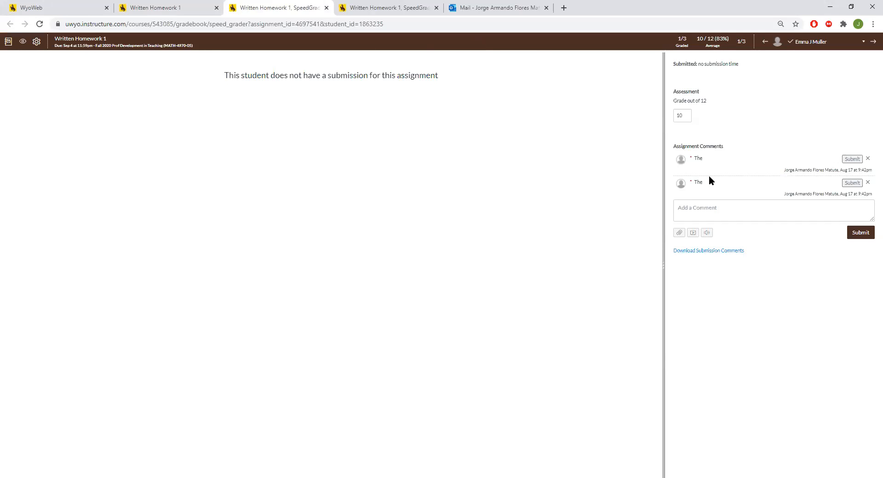
# Step: Set the student's grade for Written Homework 1 to 9 out of 12
pyautogui.moveTo(681, 115); pyautogui.dragTo(674, 116)
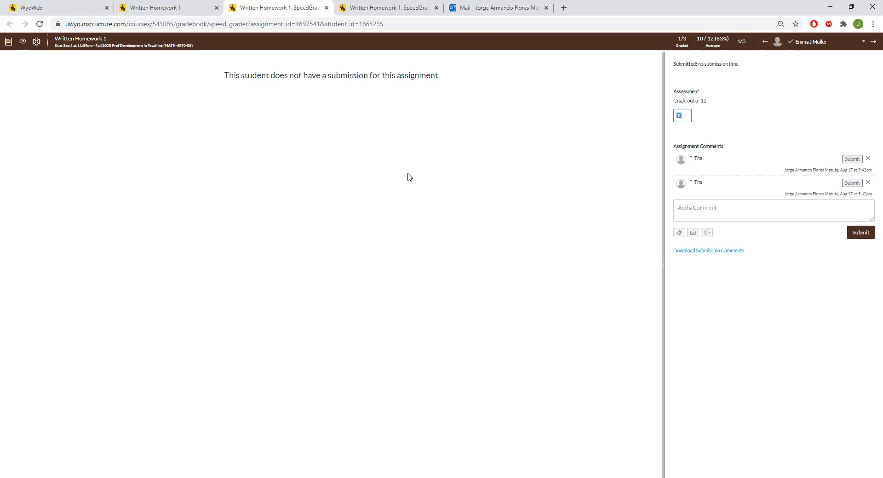
pyautogui.click(690, 116)
pyautogui.press('BackSpace')
pyautogui.press('BackSpace')
pyautogui.click(733, 117)
# Step: Delete both existing "The" draft comments from the student's assignment comments
pyautogui.click(868, 159)
pyautogui.click(479, 76)
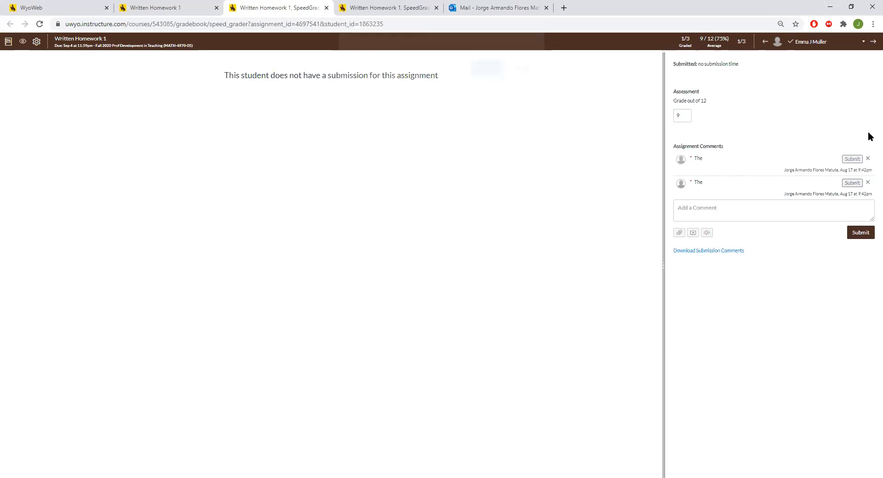
pyautogui.click(867, 159)
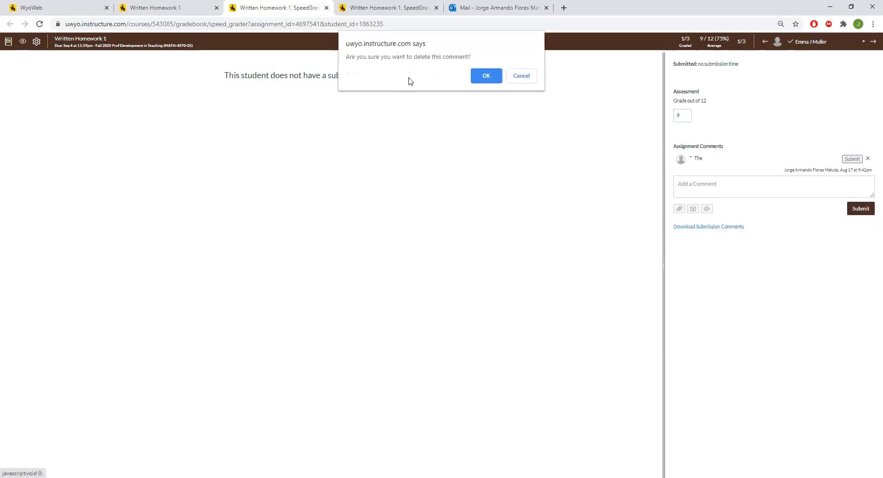
pyautogui.click(485, 75)
# Step: Submit the assignment comment "the" for the student and check its author and time stamp
pyautogui.click(718, 162)
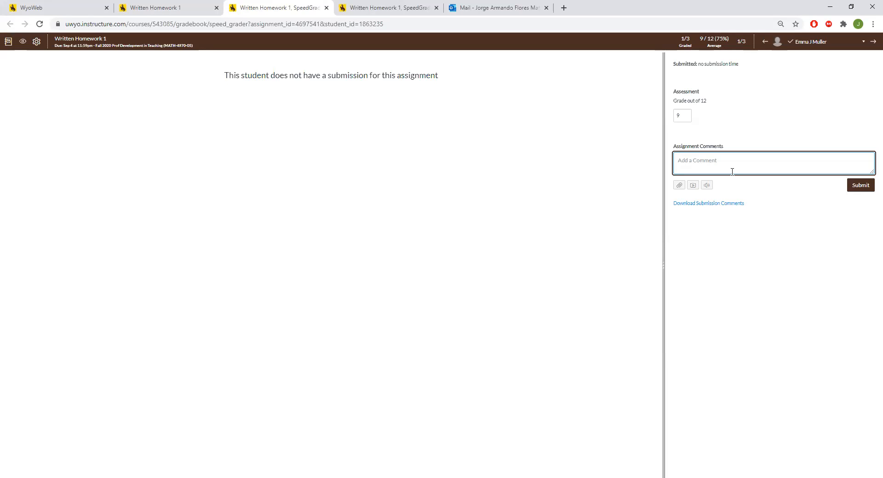
pyautogui.write('the')
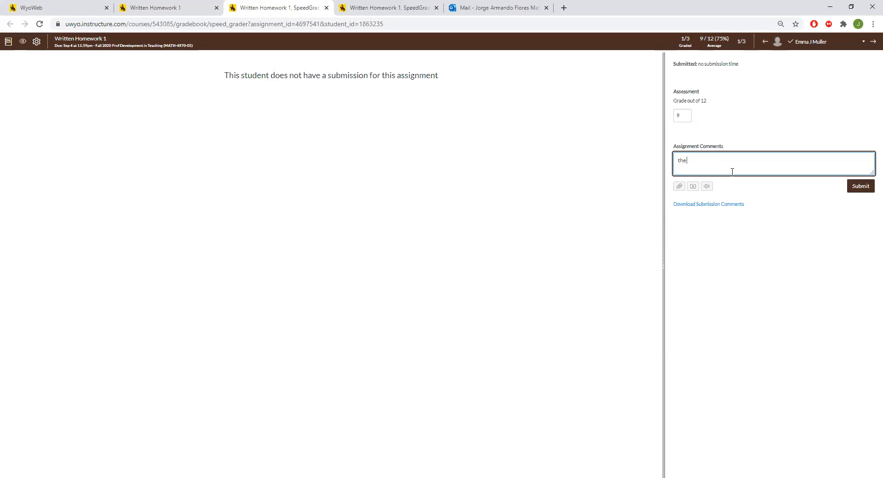
pyautogui.click(867, 189)
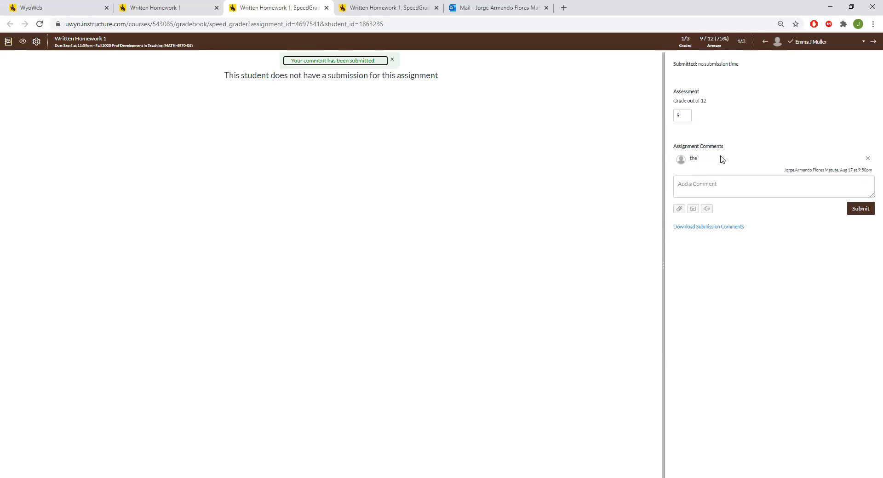
pyautogui.moveTo(783, 169); pyautogui.dragTo(870, 177)
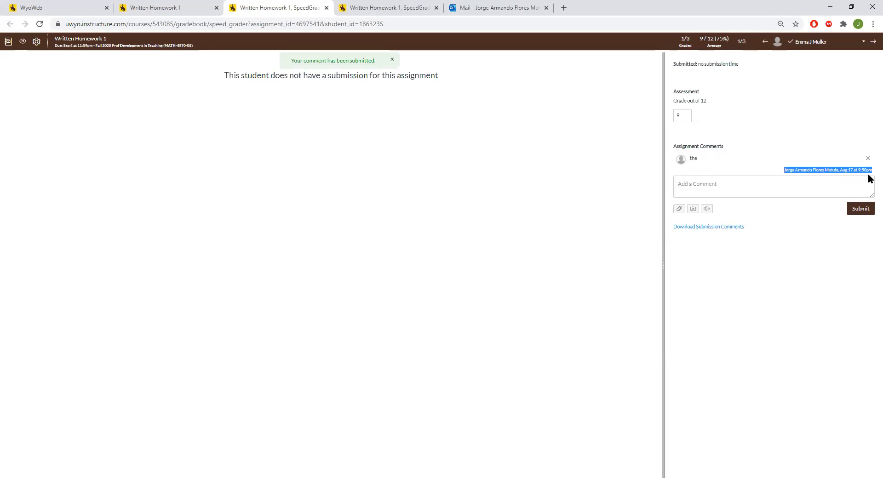
pyautogui.click(799, 254)
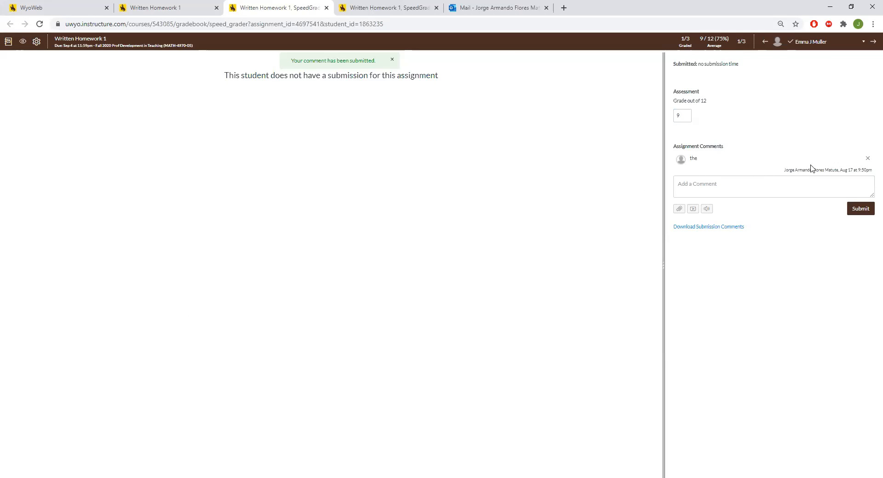
# Step: Submit a second assignment comment, "What?", and check its author and time stamp
pyautogui.click(731, 191)
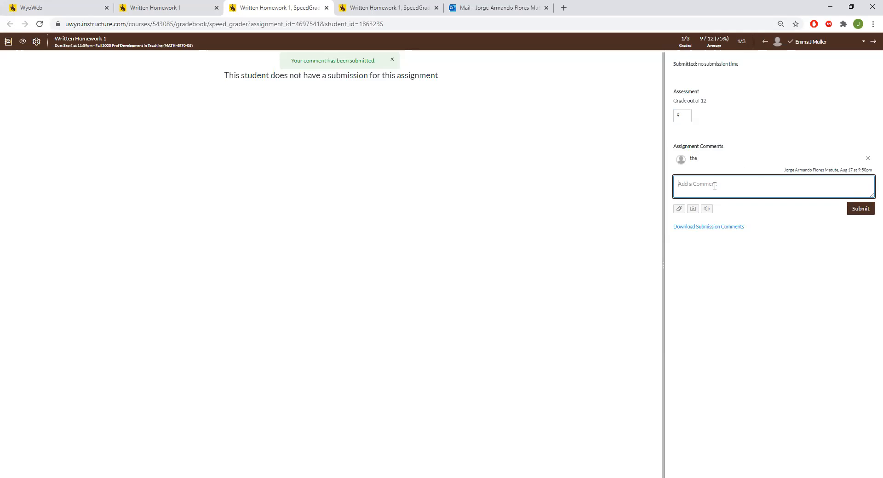
pyautogui.write('What?')
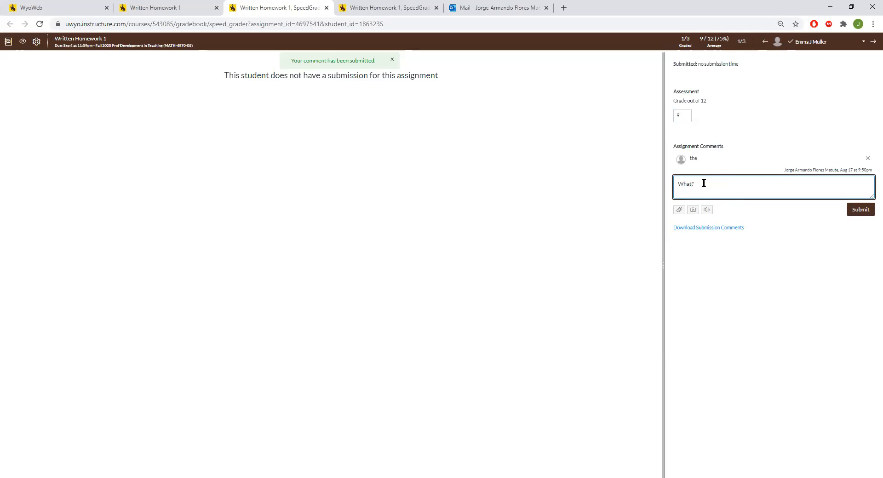
pyautogui.moveTo(728, 188); pyautogui.dragTo(624, 188)
pyautogui.click(754, 170)
pyautogui.click(828, 191)
pyautogui.click(856, 210)
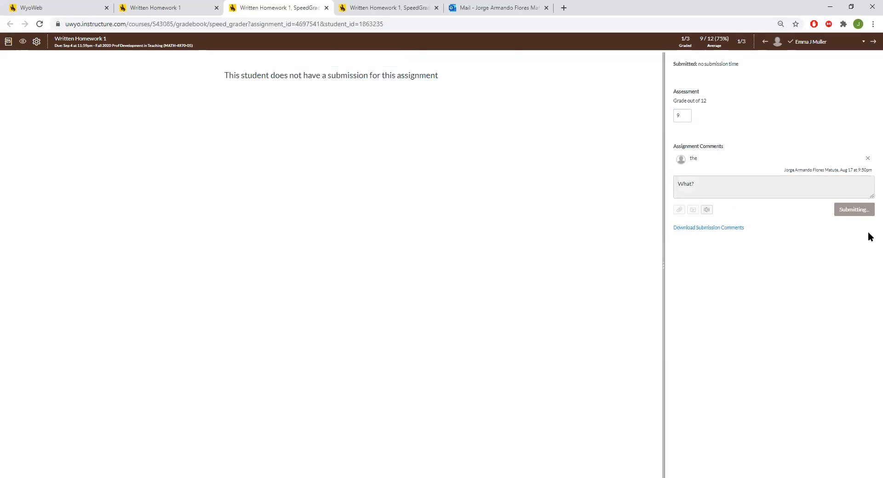
pyautogui.moveTo(785, 193); pyautogui.dragTo(869, 195)
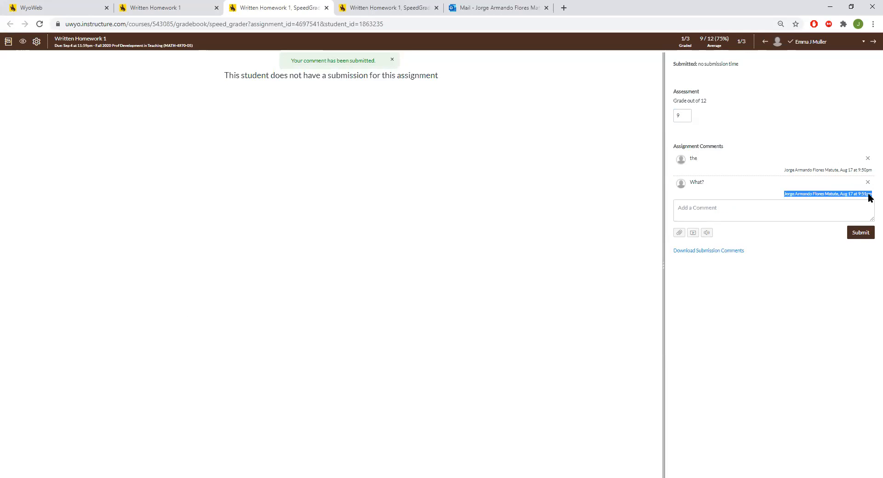
pyautogui.click(767, 186)
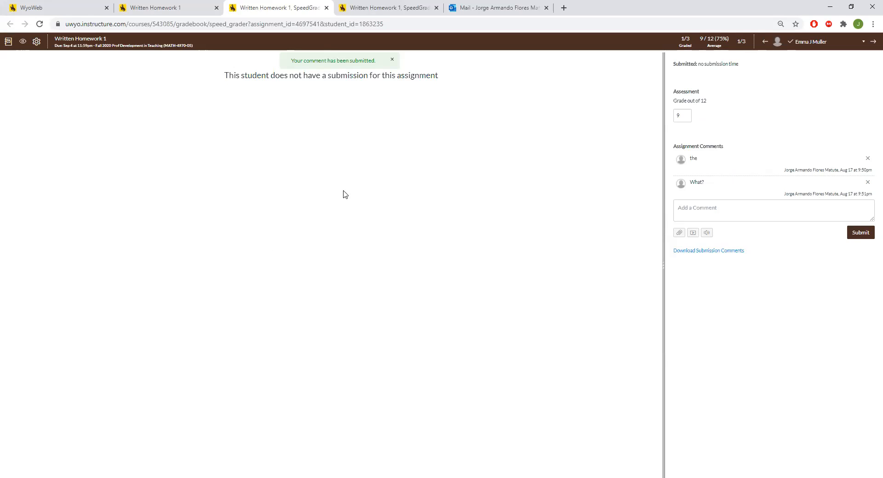
# Step: Examine the grade field, the student list, and the graded count, average and student position in the header
pyautogui.click(690, 117)
pyautogui.click(713, 141)
pyautogui.click(797, 43)
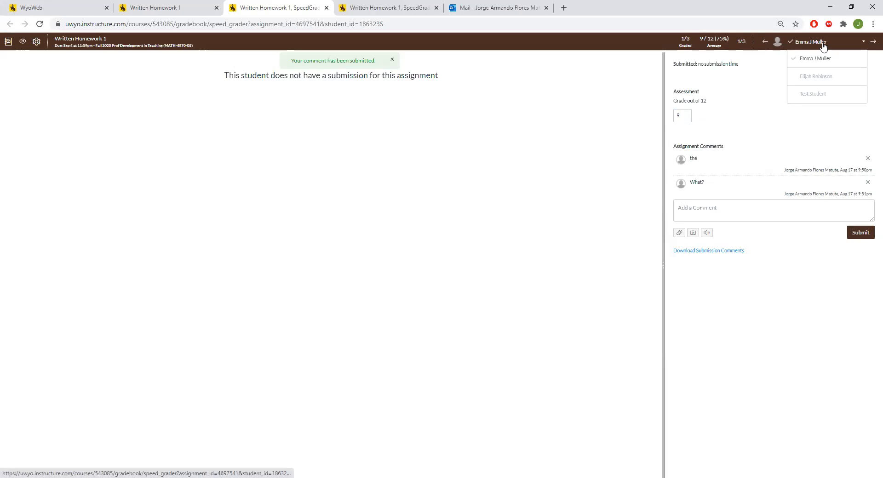
pyautogui.click(755, 74)
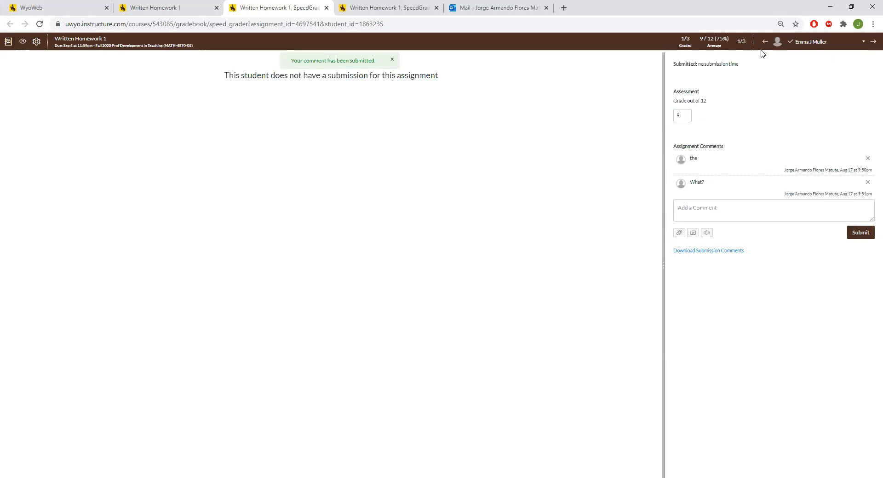
pyautogui.moveTo(702, 39); pyautogui.dragTo(731, 45)
pyautogui.click(729, 43)
pyautogui.moveTo(716, 39); pyautogui.dragTo(725, 40)
pyautogui.click(714, 57)
pyautogui.moveTo(682, 40); pyautogui.dragTo(689, 41)
pyautogui.moveTo(736, 41); pyautogui.dragTo(747, 43)
pyautogui.moveTo(743, 42); pyautogui.dragTo(746, 40)
pyautogui.moveTo(676, 51); pyautogui.dragTo(718, 40)
pyautogui.click(719, 41)
# Step: Advance through the students of the assignment one after another, past the last one and around to the first
pyautogui.click(873, 42)
pyautogui.click(874, 42)
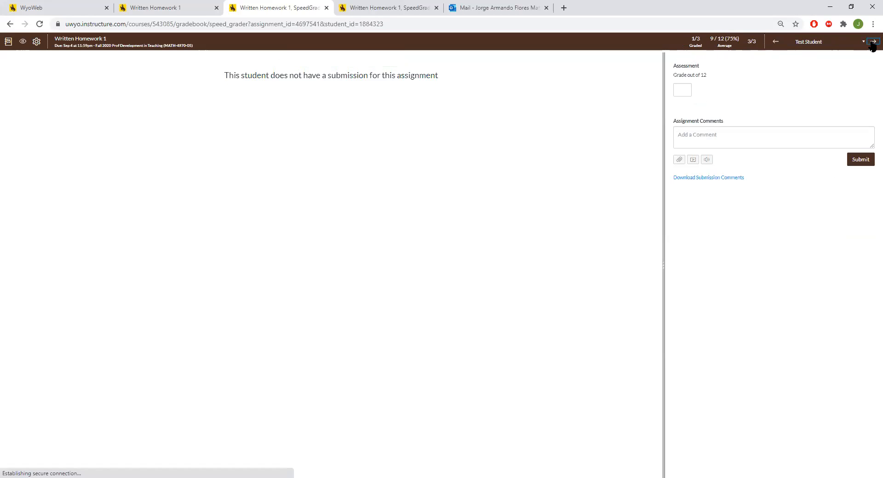
pyautogui.click(873, 41)
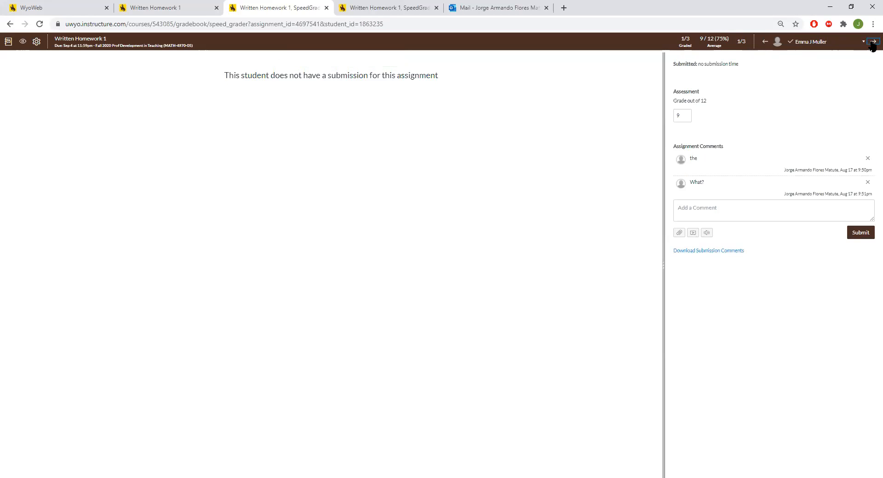
pyautogui.click(873, 41)
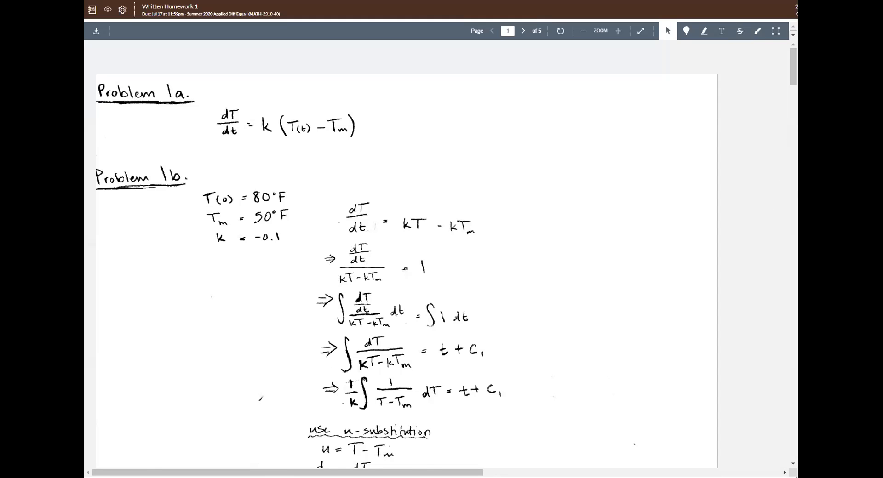
# Step: Examine the handwritten solutions to Problems 1a and 1b on the first page of the submitted homework
pyautogui.scroll(-3, 686, 239)
pyautogui.scroll(3, 686, 240)
pyautogui.scroll(-15, 499, 163)
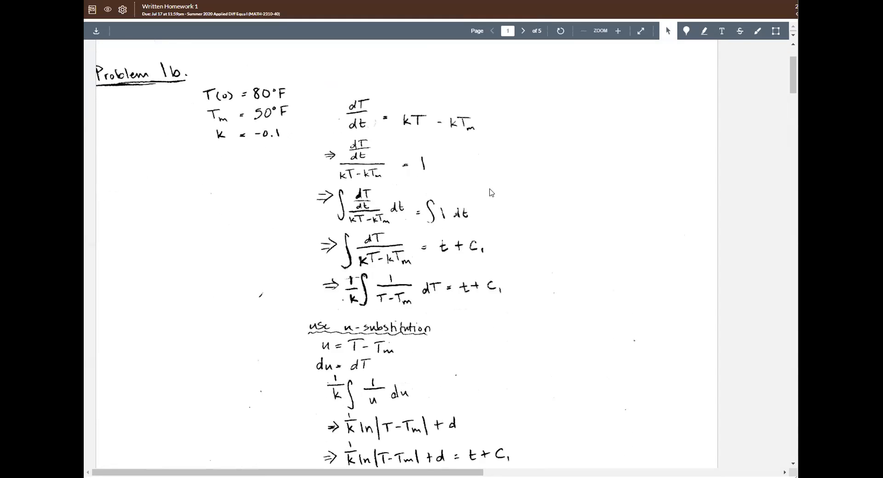
pyautogui.scroll(-6, 489, 189)
pyautogui.scroll(20, 490, 190)
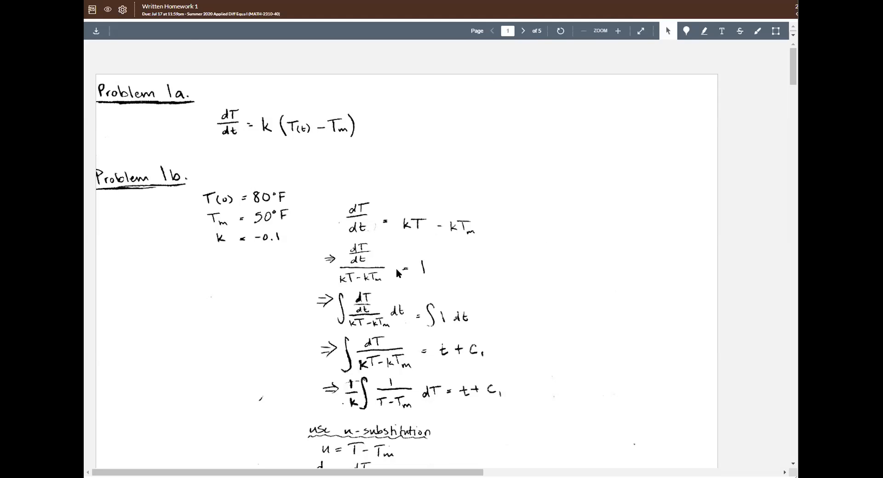
pyautogui.scroll(-20, 483, 265)
pyautogui.scroll(5, 481, 264)
pyautogui.scroll(14, 480, 263)
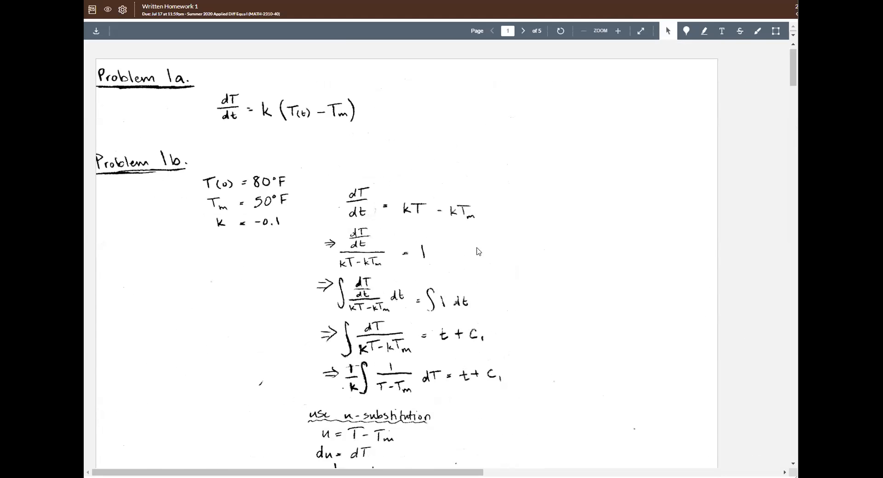
# Step: Page through the submission to page 5 and return to page 1
pyautogui.click(522, 30)
pyautogui.click(521, 29)
pyautogui.click(521, 30)
pyautogui.click(521, 29)
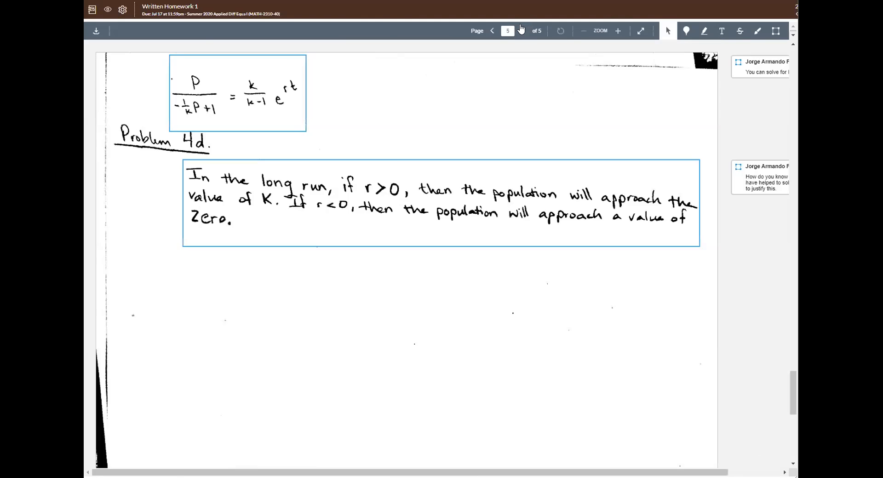
pyautogui.click(493, 34)
pyautogui.click(493, 34)
pyautogui.click(493, 34)
pyautogui.click(493, 34)
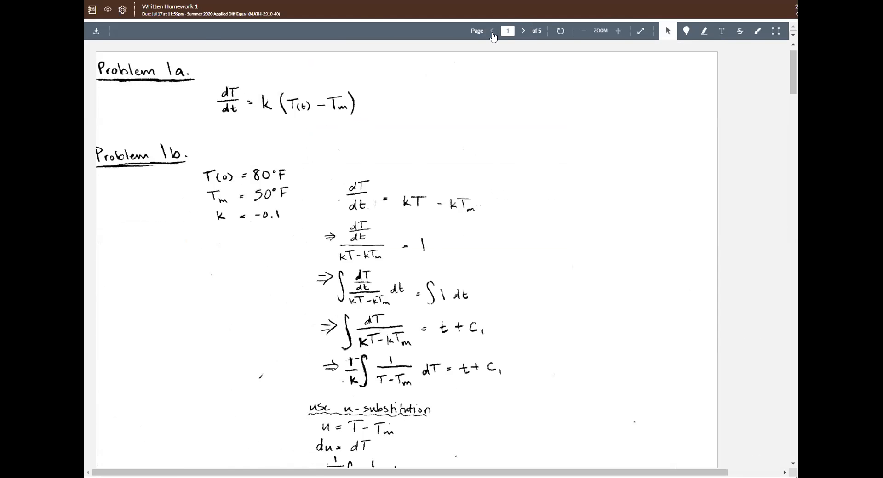
pyautogui.scroll(-4, 488, 196)
pyautogui.scroll(5, 487, 196)
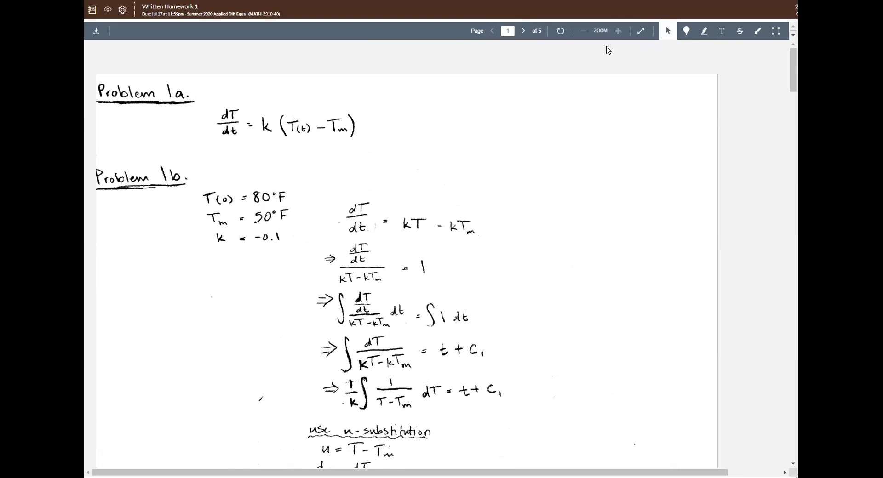
# Step: Rotate the submission a quarter turn and look over the sideways first page
pyautogui.scroll(-1, 556, 211)
pyautogui.scroll(1, 556, 212)
pyautogui.click(560, 31)
pyautogui.scroll(-5, 536, 193)
pyautogui.scroll(5, 536, 192)
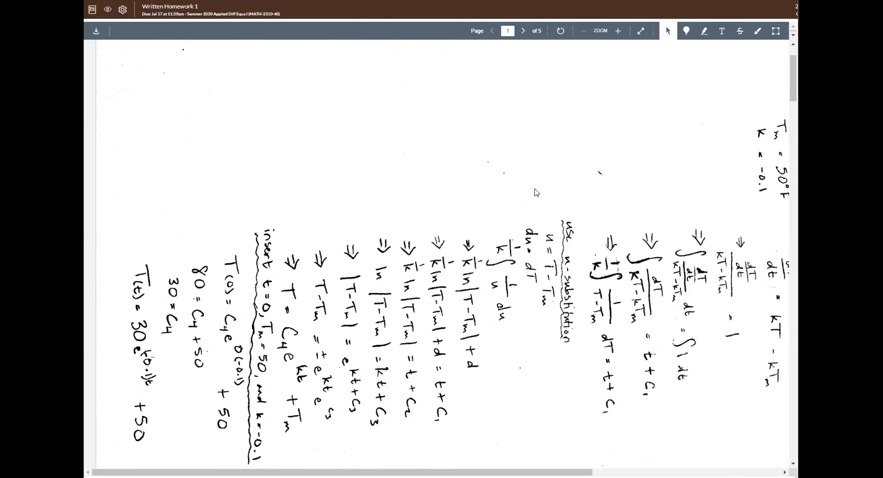
pyautogui.scroll(-2, 533, 177)
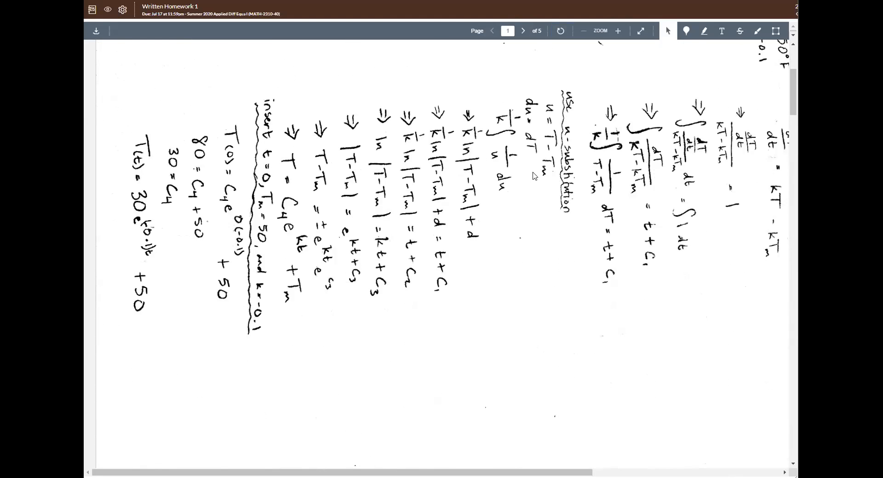
pyautogui.scroll(-3, 557, 134)
pyautogui.scroll(5, 557, 138)
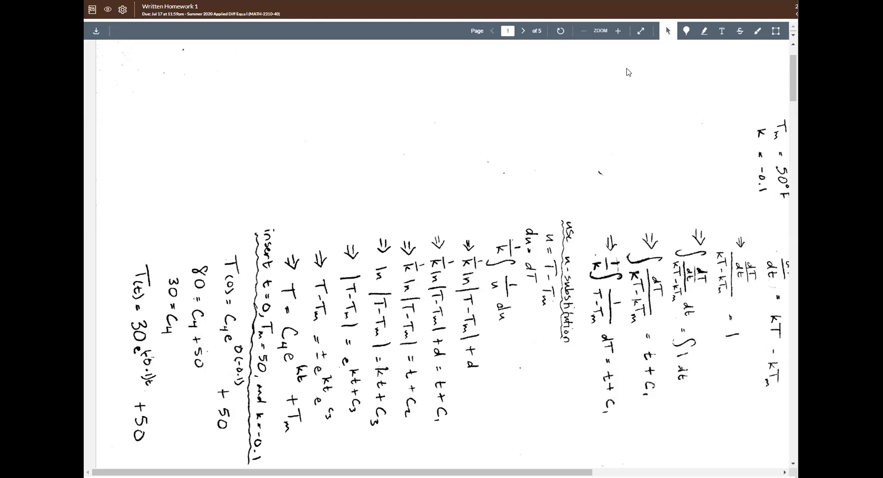
# Step: Rotate the submission back to its upright orientation and look over the first page
pyautogui.click(560, 31)
pyautogui.click(559, 31)
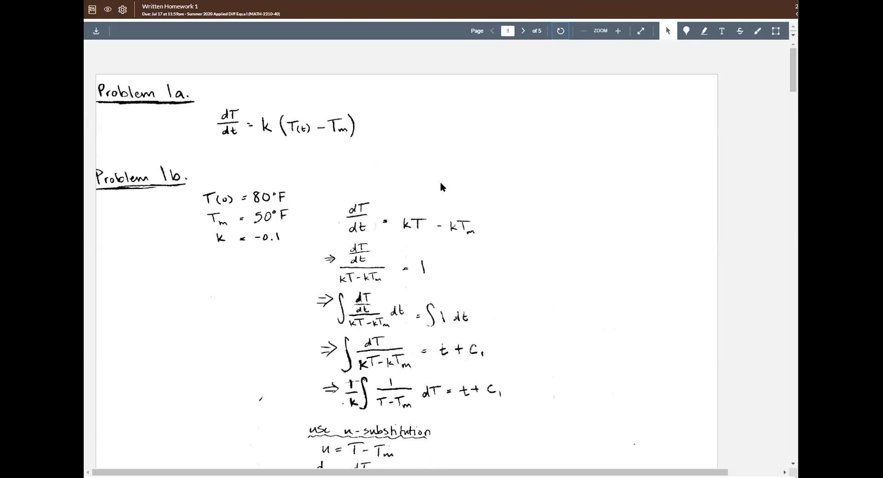
pyautogui.scroll(-3, 604, 123)
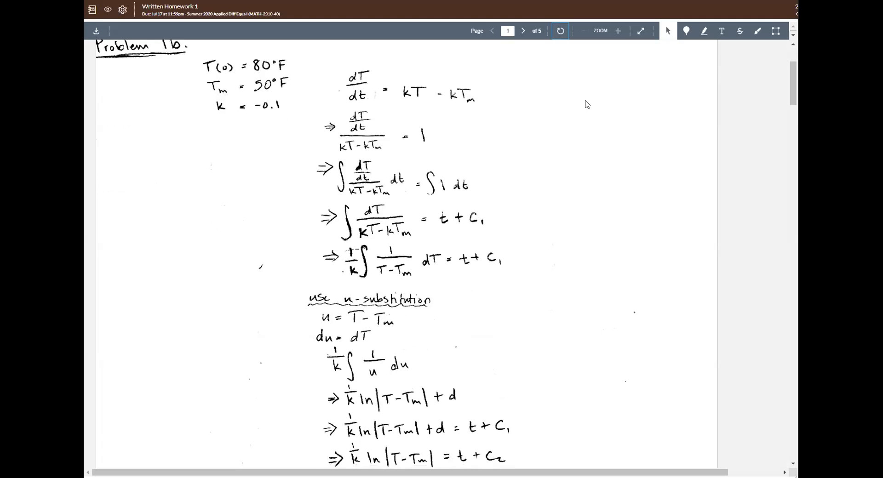
pyautogui.scroll(3, 571, 135)
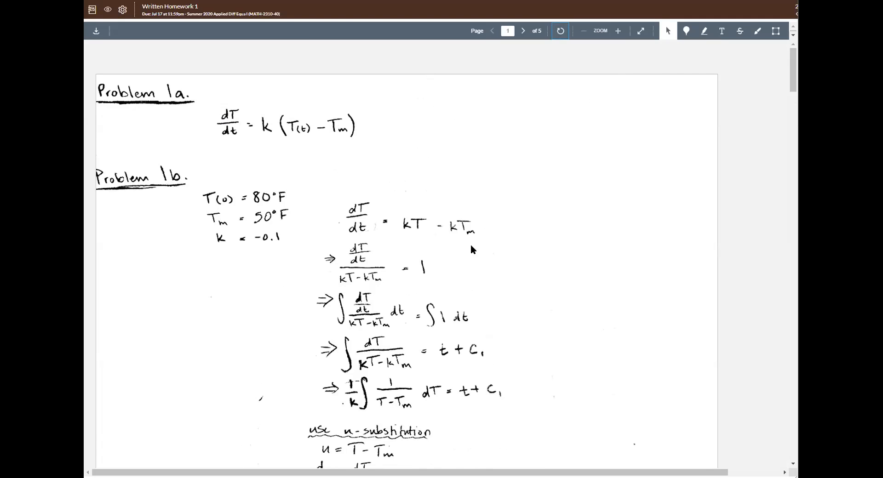
# Step: Enlarge the submission's first page to the maximum zoom level around Problem 1b
pyautogui.scroll(-3, 585, 99)
pyautogui.click(619, 30)
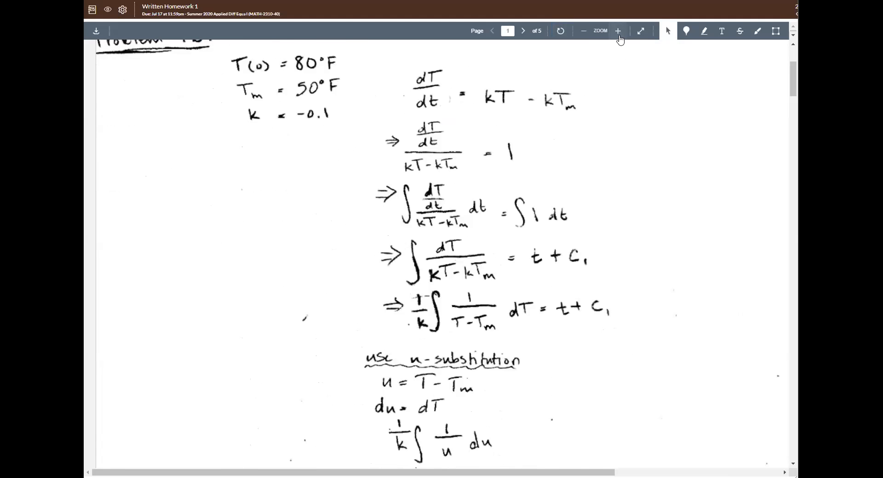
pyautogui.click(619, 31)
pyautogui.click(619, 31)
pyautogui.click(619, 31)
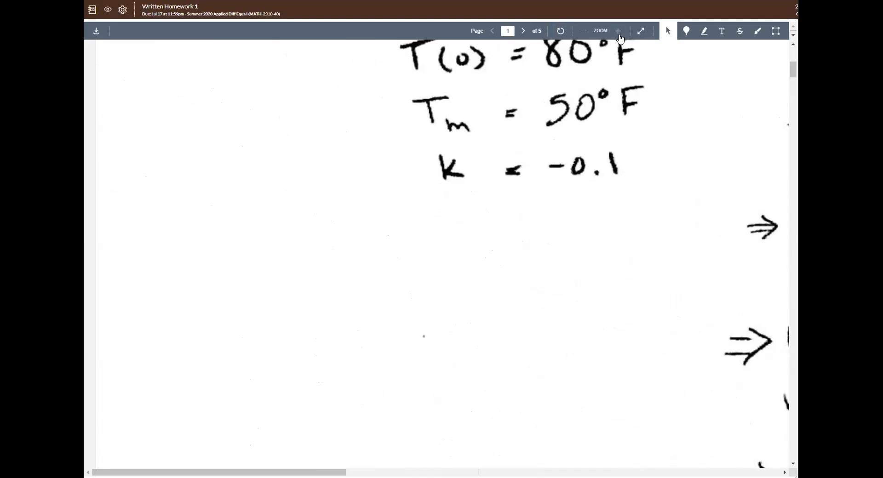
# Step: Reduce the submission to the minimum zoom level, and view its first page in full screen before returning to the normal viewer
pyautogui.click(584, 30)
pyautogui.click(585, 31)
pyautogui.click(584, 31)
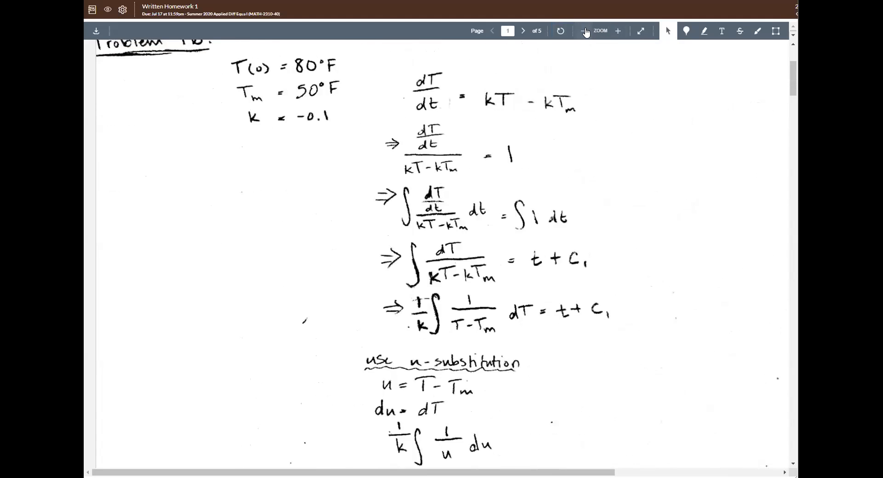
pyautogui.click(585, 31)
pyautogui.scroll(3, 639, 166)
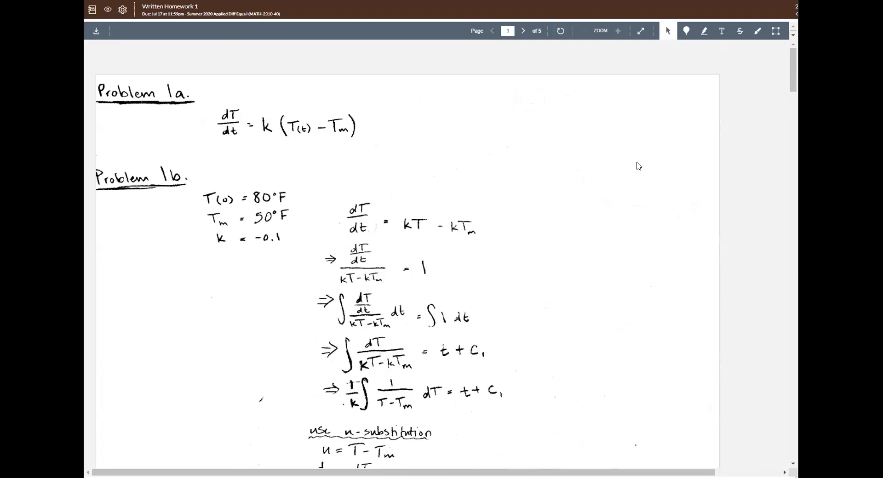
pyautogui.click(641, 31)
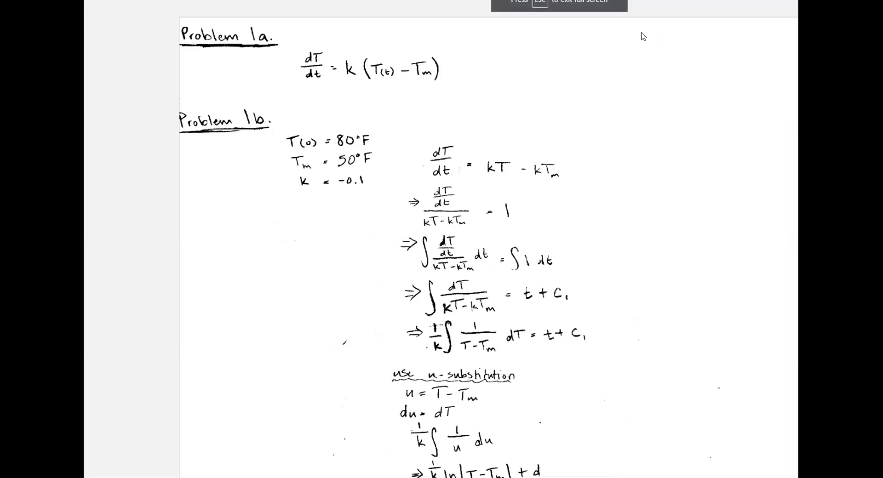
pyautogui.press('Escape')
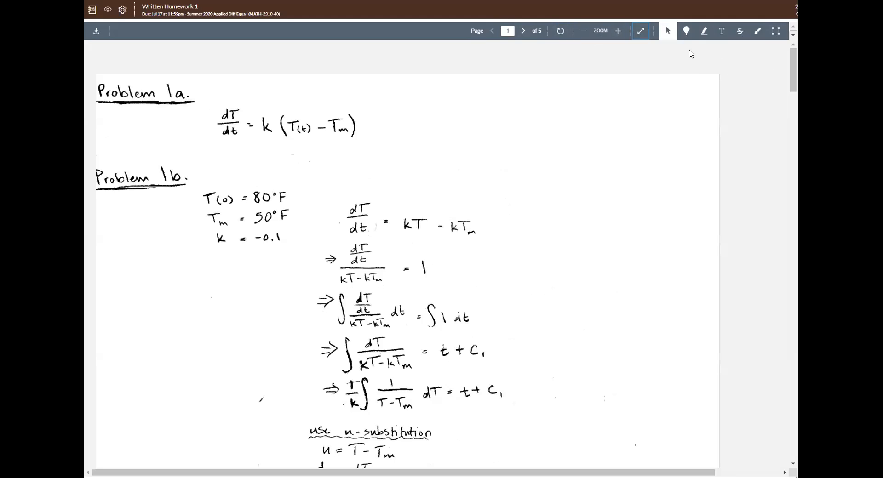
pyautogui.click(669, 32)
pyautogui.click(723, 36)
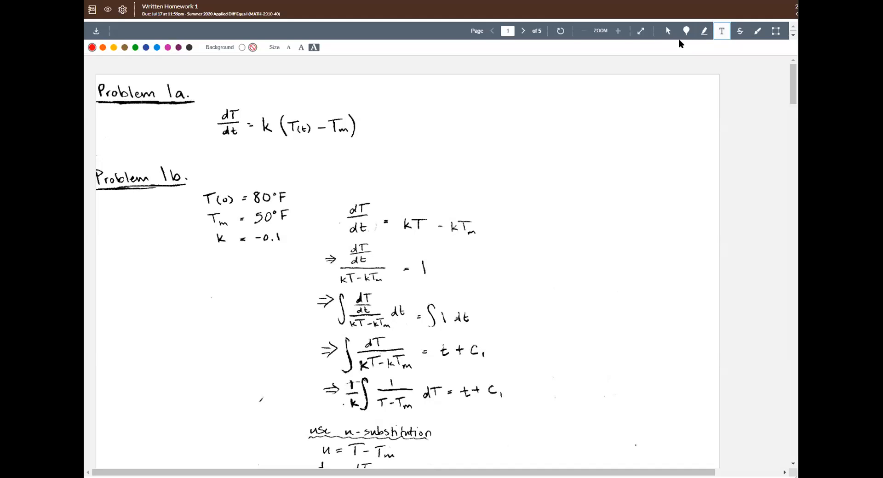
pyautogui.rightClick(668, 32)
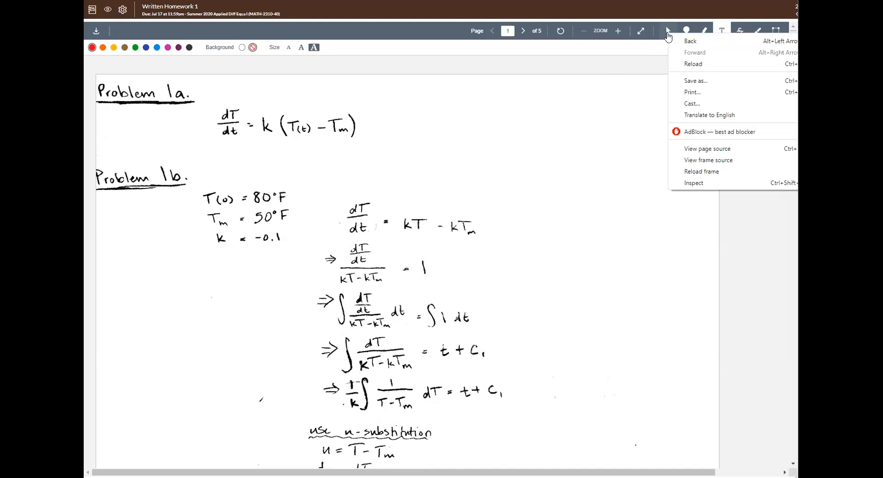
pyautogui.click(668, 32)
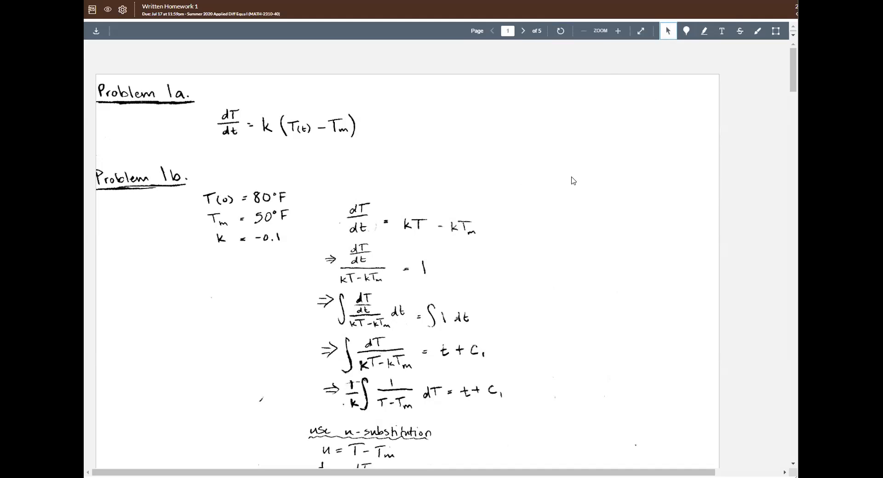
# Step: Place blue point annotations above the dT/dt and kT terms in the first equation of Problem 1b
pyautogui.click(690, 35)
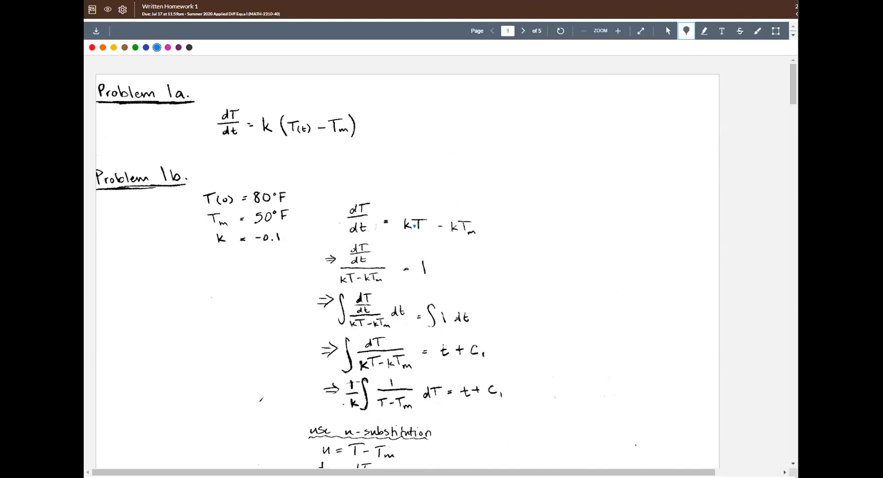
pyautogui.click(362, 201)
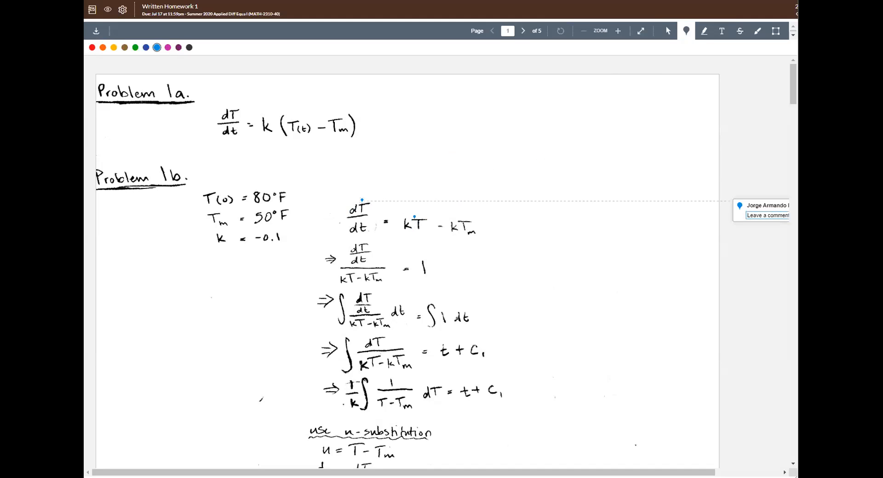
pyautogui.click(418, 217)
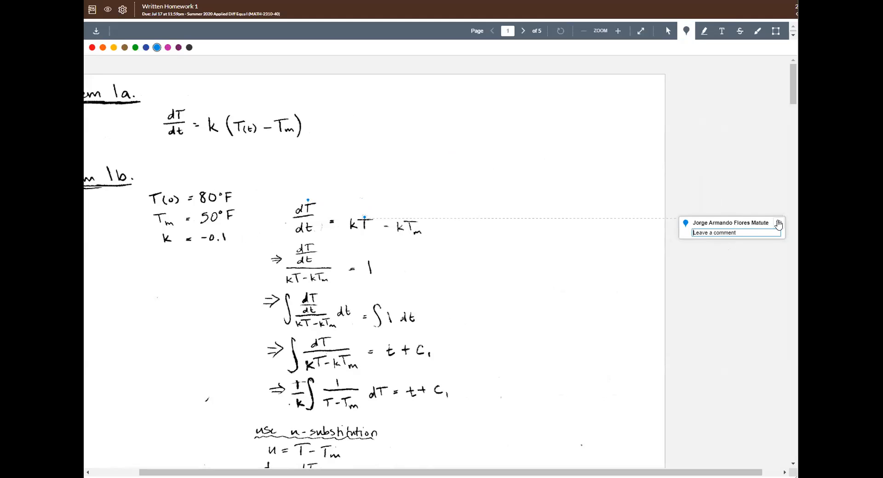
# Step: Try to remove the point annotation above kT, and delete the extra point placed beside it
pyautogui.click(778, 225)
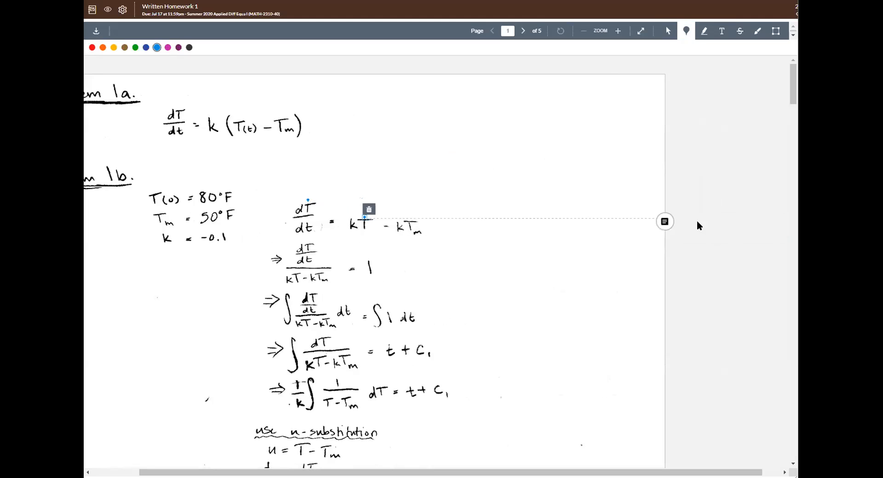
pyautogui.click(366, 216)
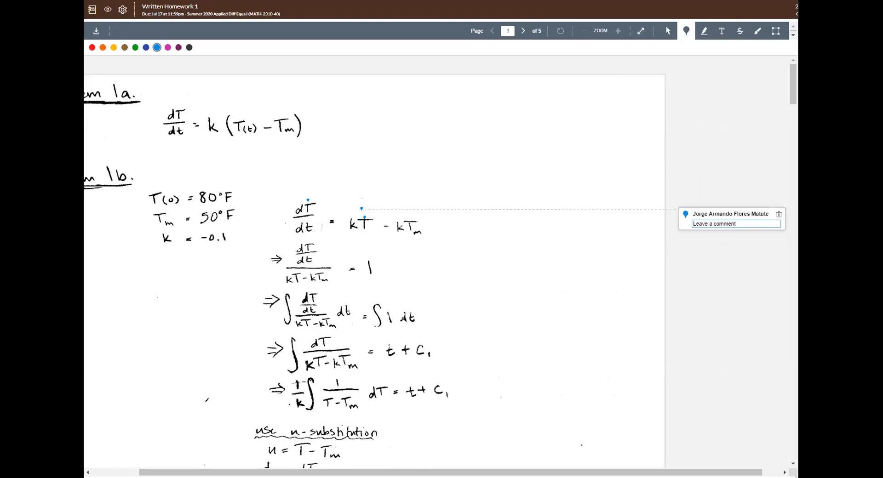
pyautogui.click(777, 214)
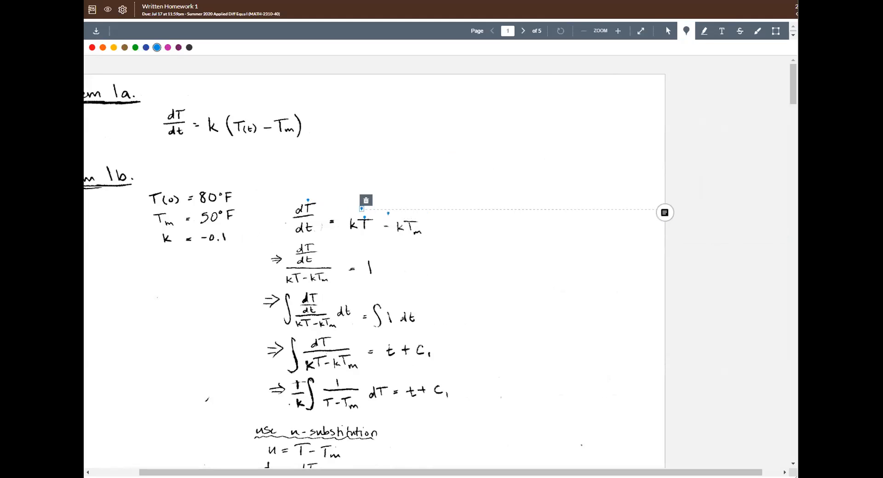
pyautogui.click(366, 201)
pyautogui.click(402, 87)
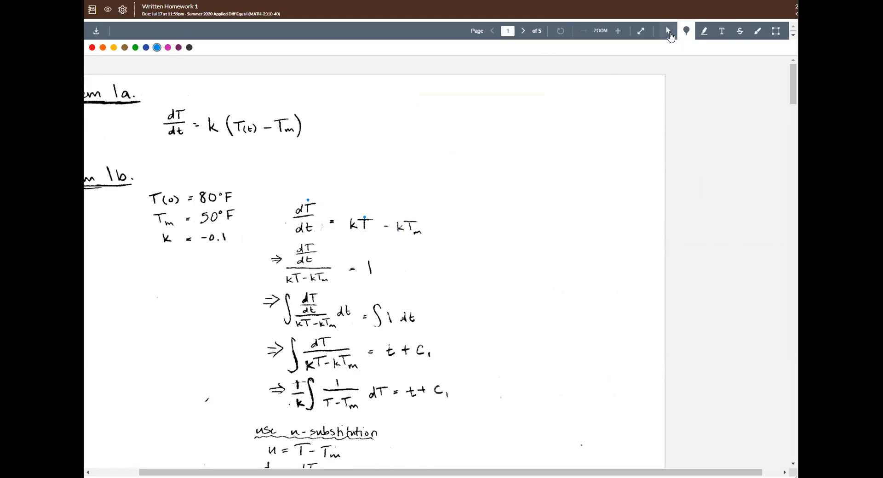
# Step: Delete the remaining point annotations above kT and dT/dt in Problem 1b
pyautogui.click(669, 37)
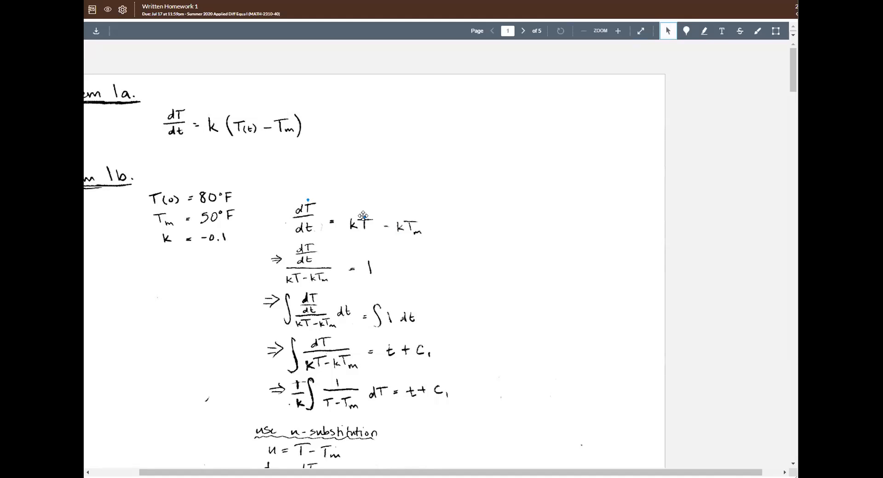
pyautogui.click(364, 217)
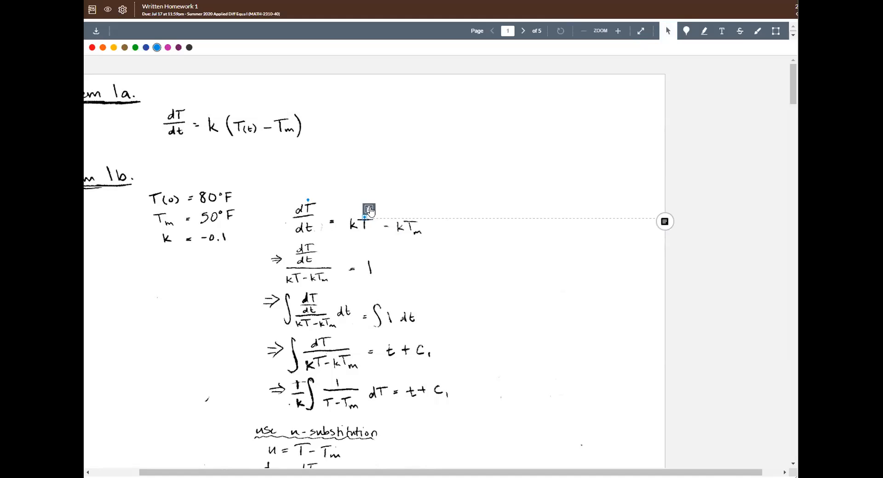
pyautogui.click(369, 209)
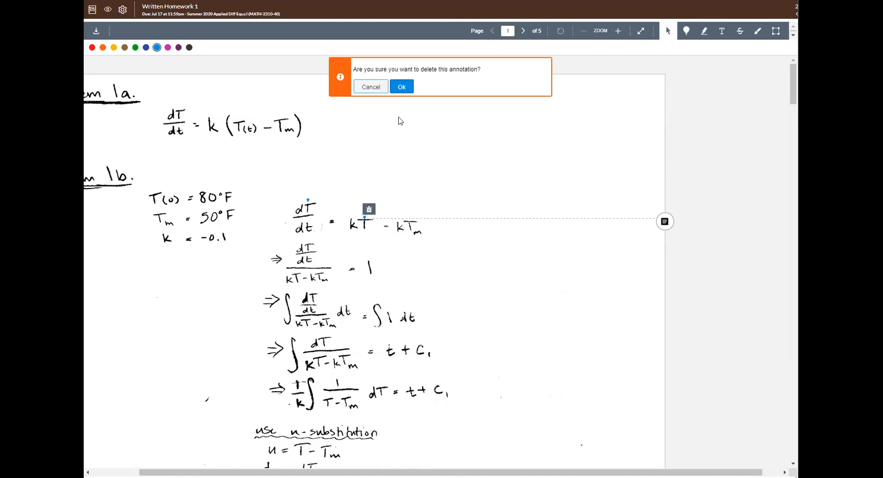
pyautogui.click(399, 91)
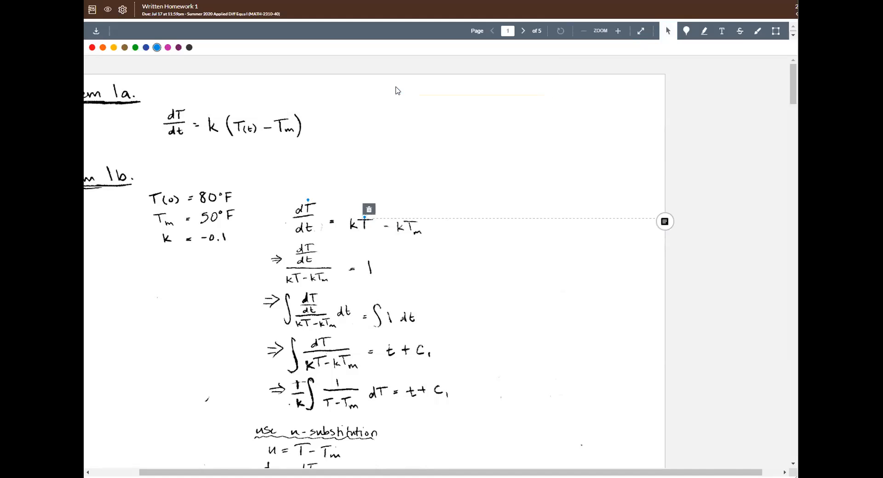
pyautogui.click(308, 198)
pyautogui.click(312, 192)
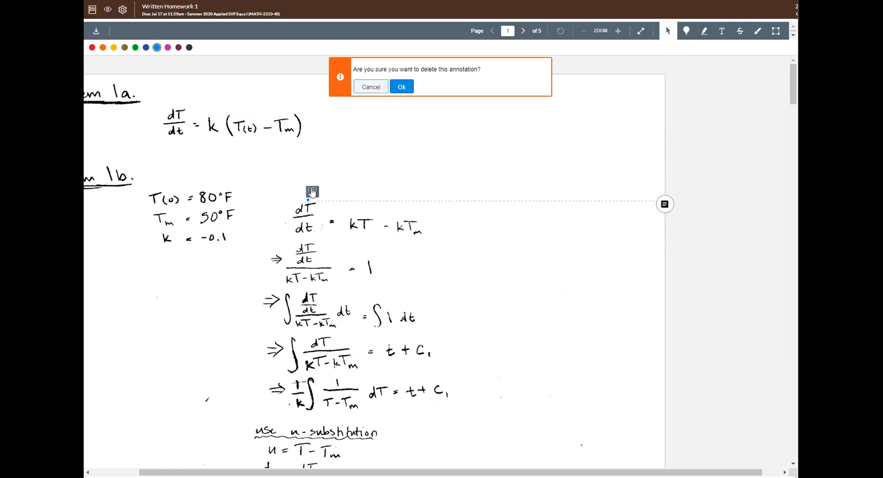
pyautogui.click(409, 92)
pyautogui.click(669, 32)
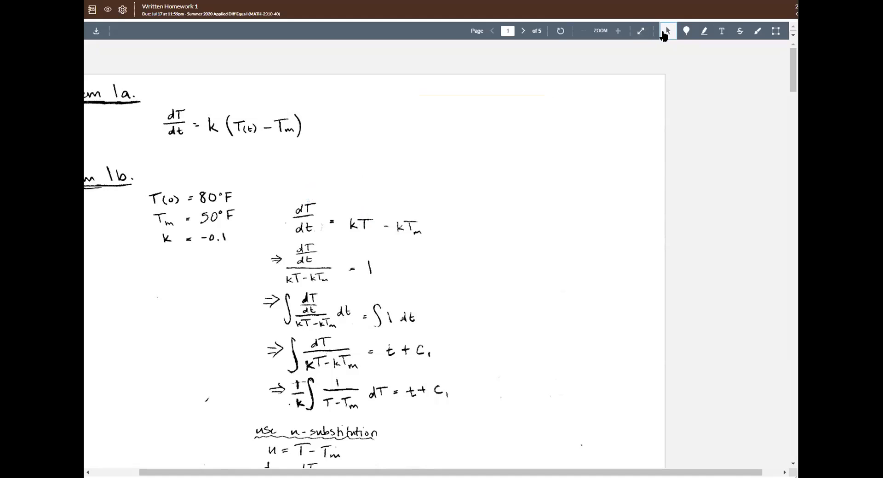
# Step: Place a blue point annotation in the blank area beside Problem 1a without a comment, and delete it again
pyautogui.click(685, 31)
pyautogui.click(561, 155)
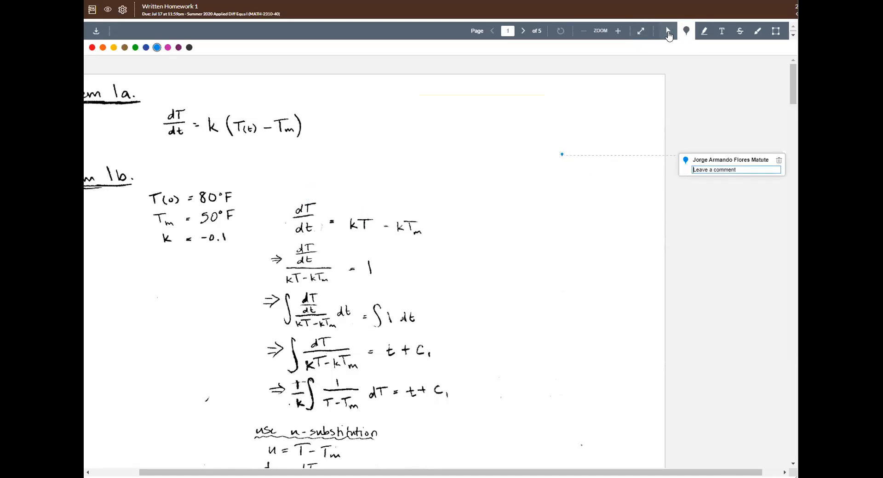
pyautogui.click(668, 33)
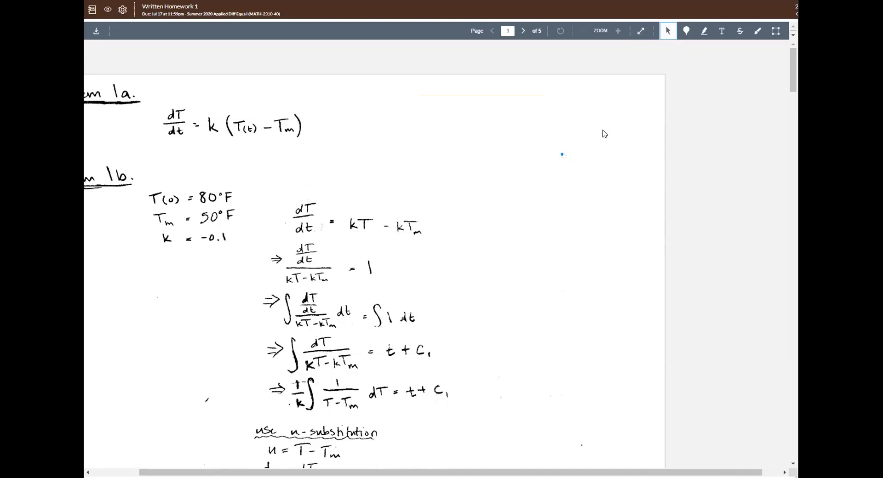
pyautogui.click(561, 155)
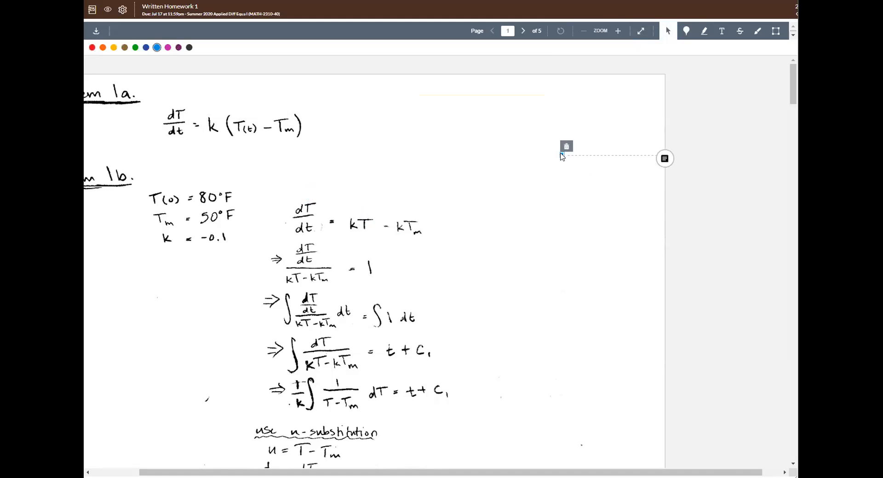
pyautogui.click(567, 146)
pyautogui.click(413, 91)
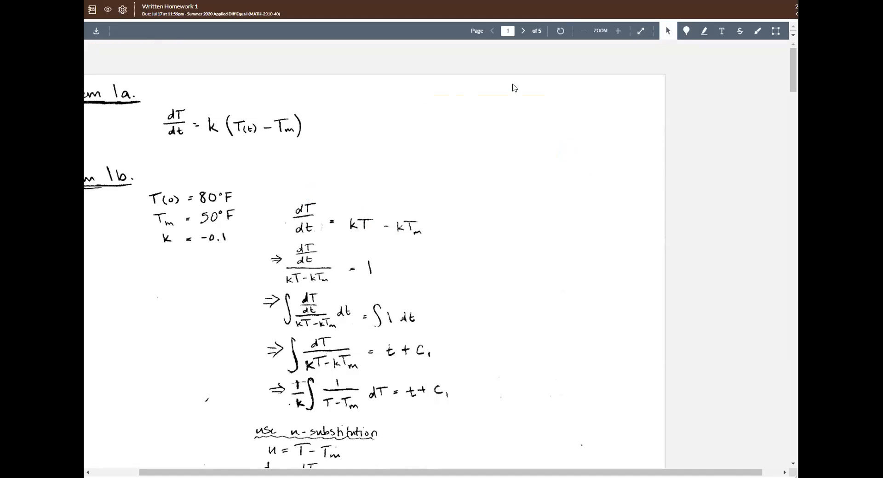
# Step: Set up the free text annotation tool with dark blue text, no background and the smallest text size
pyautogui.click(702, 32)
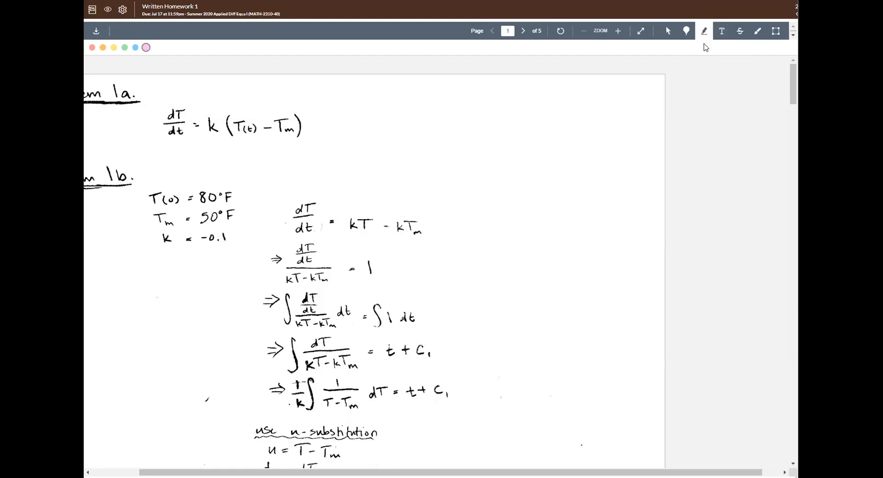
pyautogui.click(722, 32)
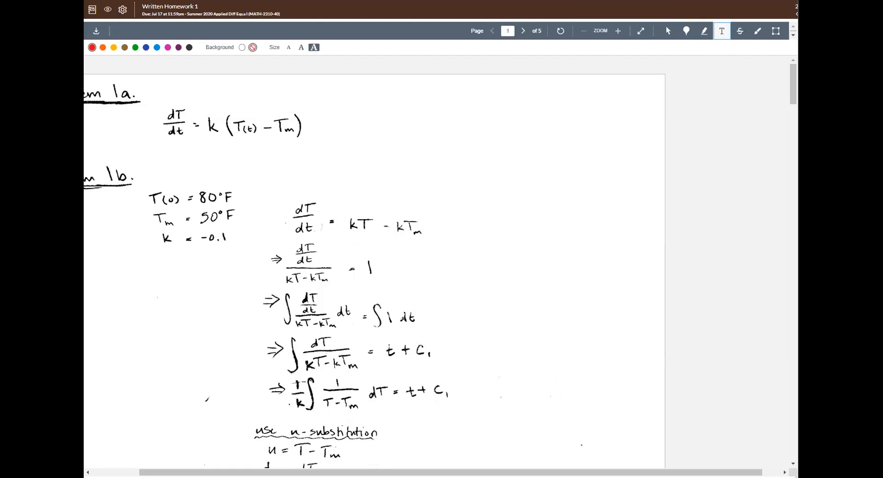
pyautogui.click(157, 47)
pyautogui.click(146, 48)
pyautogui.click(253, 48)
pyautogui.click(289, 46)
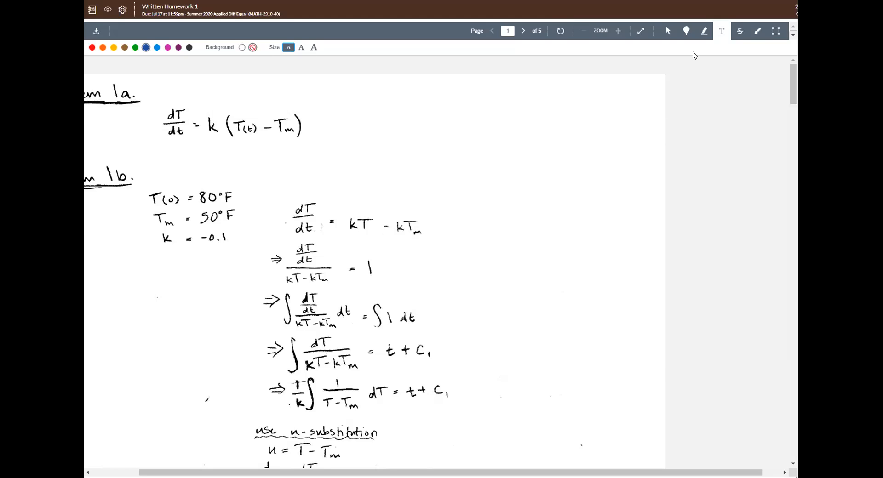
pyautogui.click(383, 266)
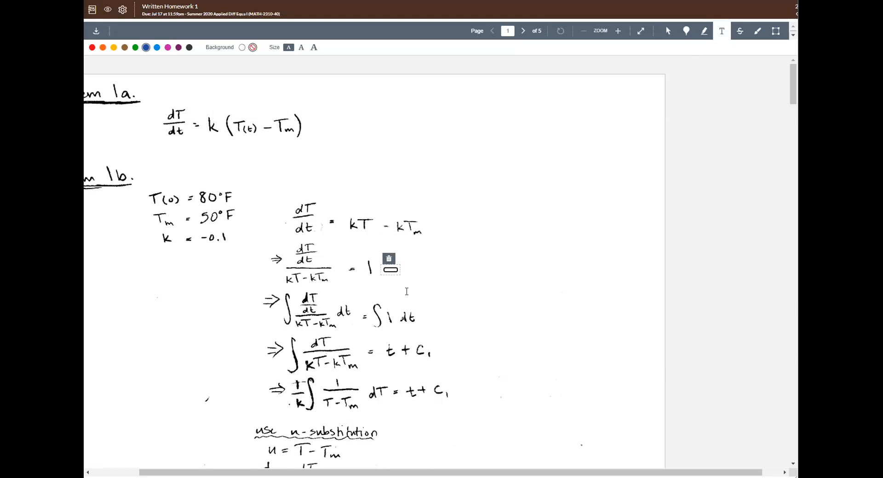
pyautogui.click(389, 259)
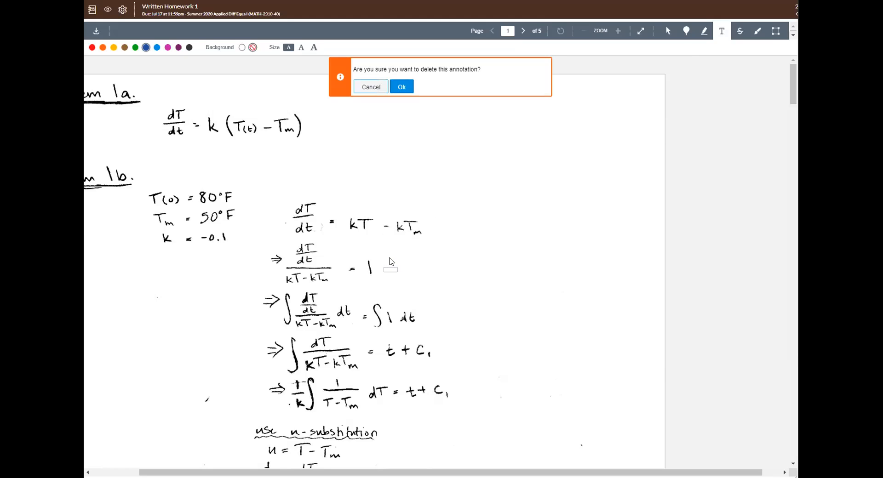
pyautogui.click(405, 87)
# Step: Add a text annotation in the largest size reading "Nice work with this formula!" beside the "= 1" line of Problem 1b
pyautogui.click(314, 47)
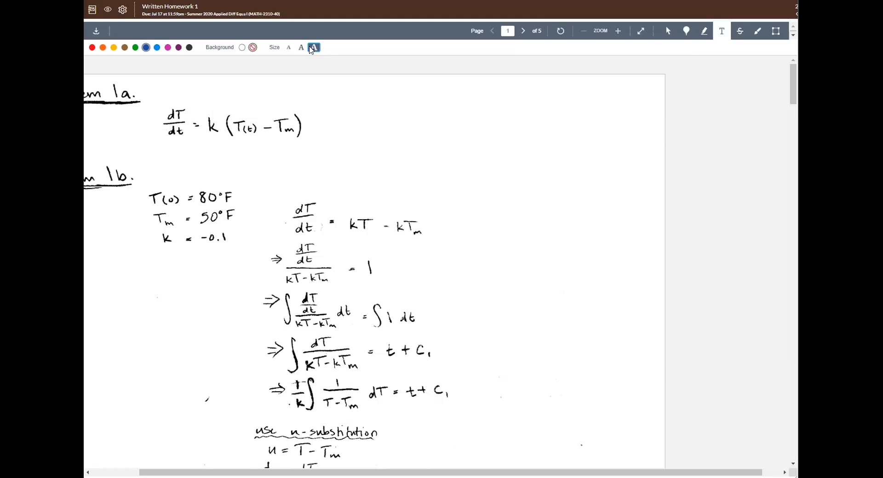
pyautogui.click(387, 266)
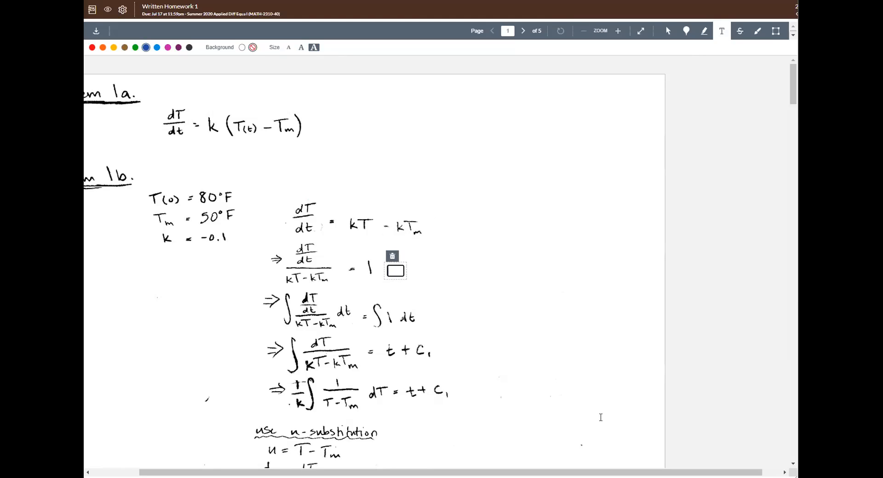
pyautogui.write('Nice w')
pyautogui.write('ork with this formula~')
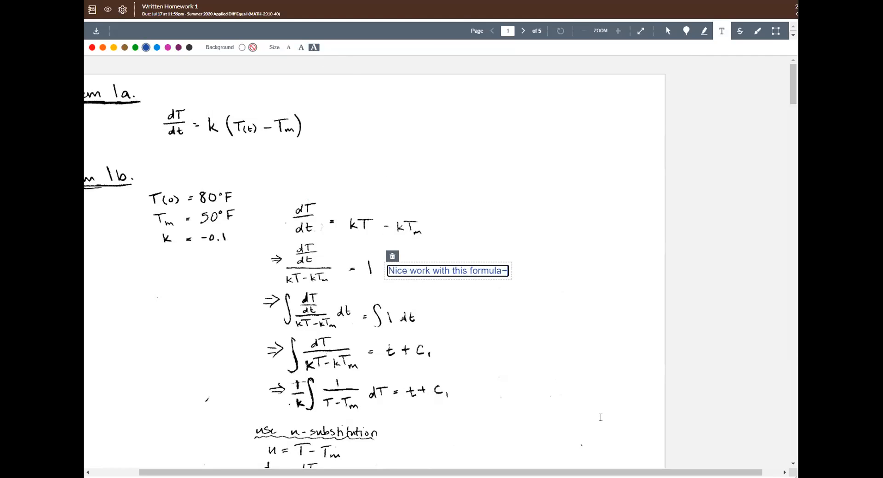
pyautogui.press('BackSpace')
pyautogui.write('!')
pyautogui.click(726, 302)
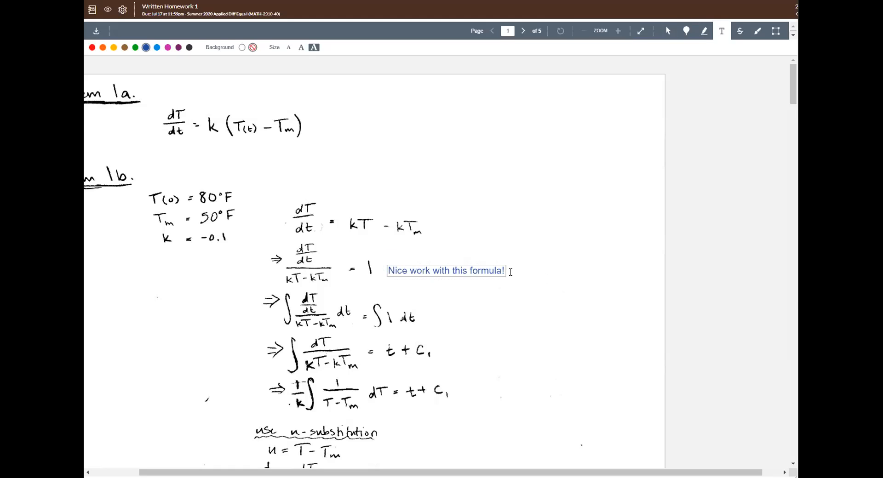
pyautogui.scroll(-1, 511, 272)
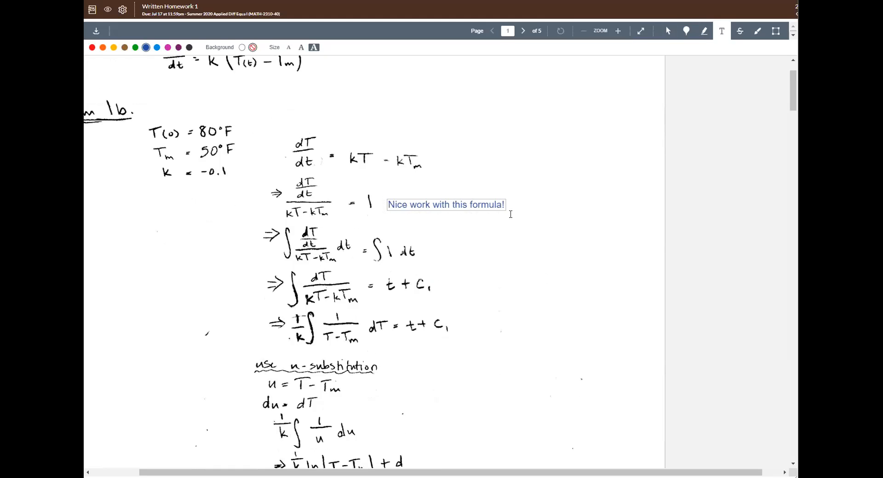
pyautogui.scroll(-3, 500, 290)
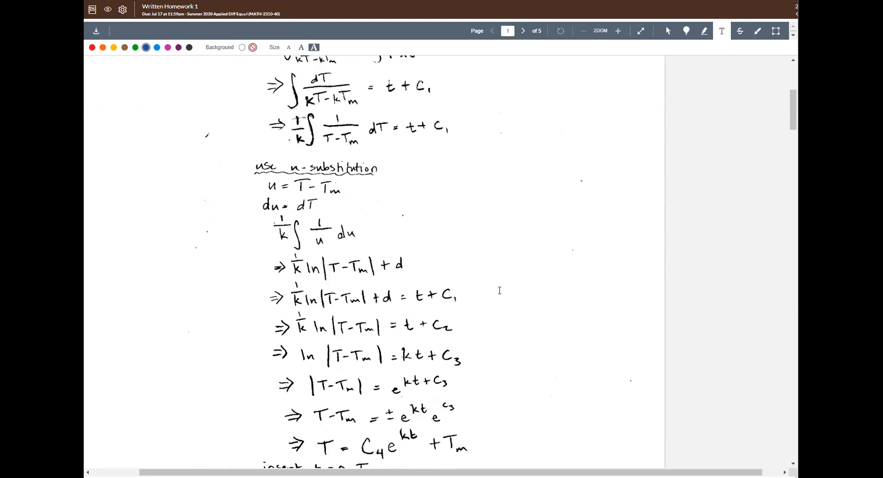
# Step: Add a text annotation reading "Where is the rest of the work?" just above the "use u-substitution" heading of Problem 1b
pyautogui.scroll(1, 367, 182)
pyautogui.scroll(2, 437, 70)
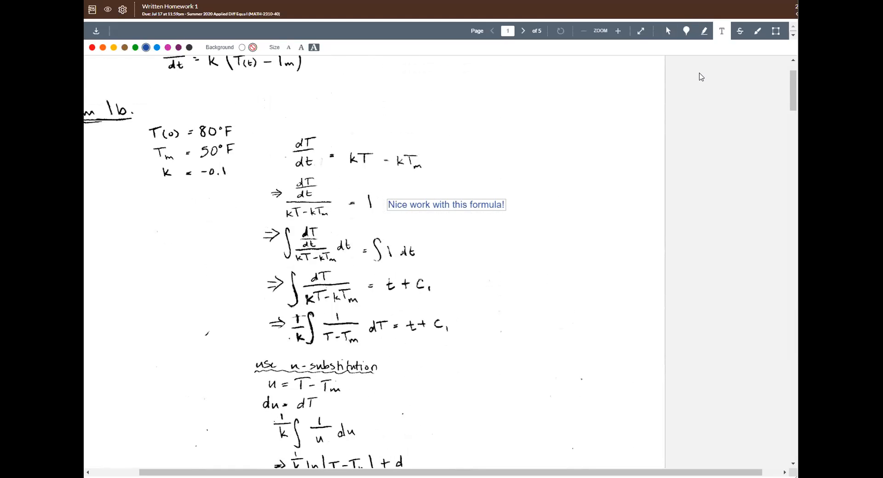
pyautogui.click(722, 31)
pyautogui.click(299, 348)
pyautogui.write('Where is the')
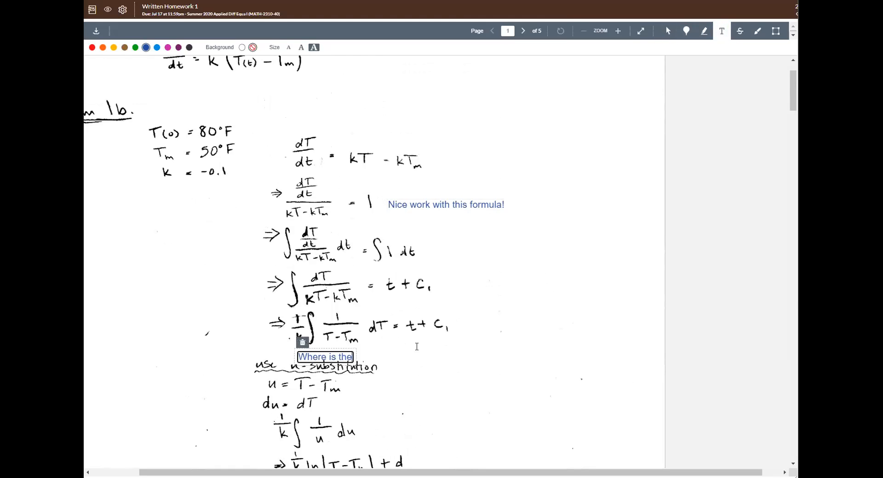
pyautogui.write(' rest of the work?')
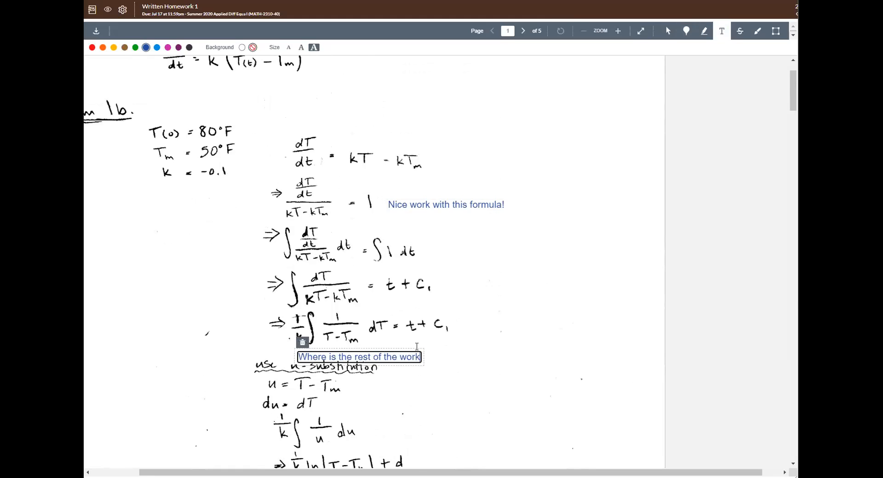
pyautogui.click(710, 340)
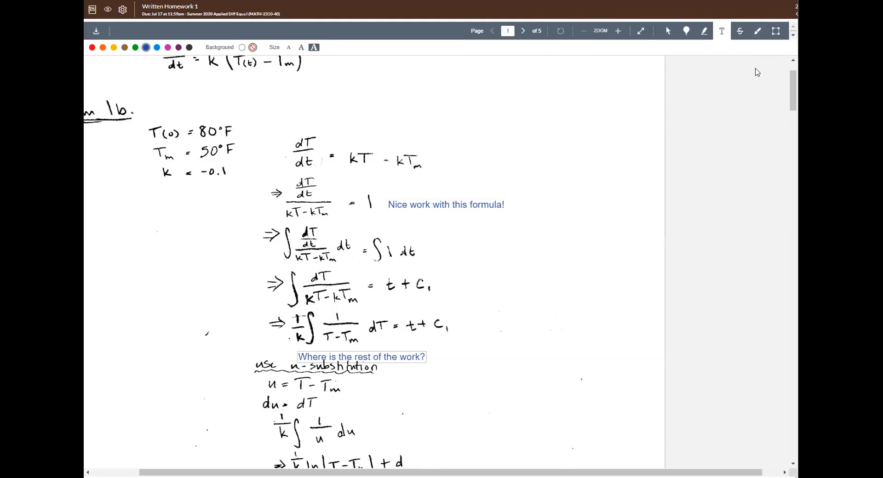
# Step: Recolour the "Where is the rest of the work?" annotation green and then back to dark blue
pyautogui.click(759, 32)
pyautogui.click(135, 48)
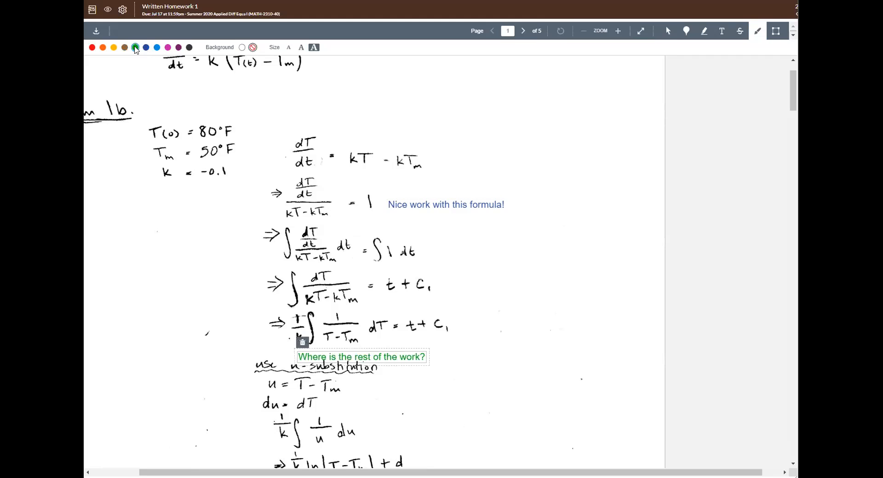
pyautogui.click(758, 31)
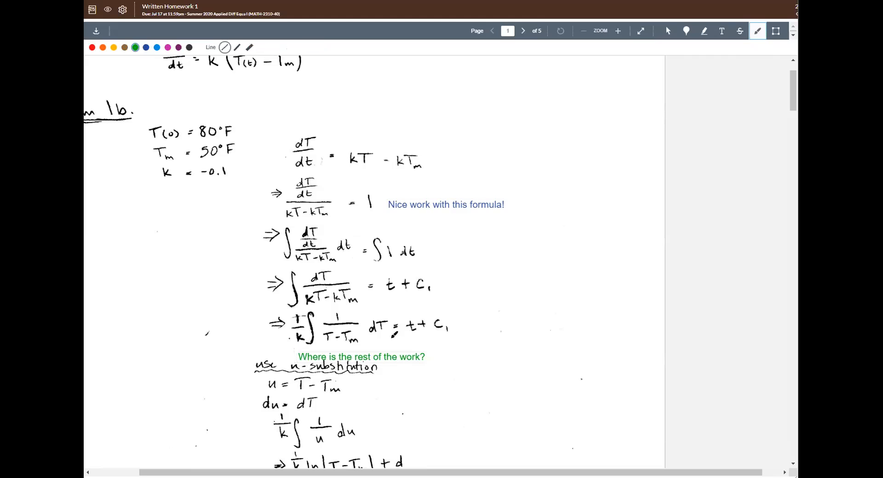
pyautogui.click(383, 350)
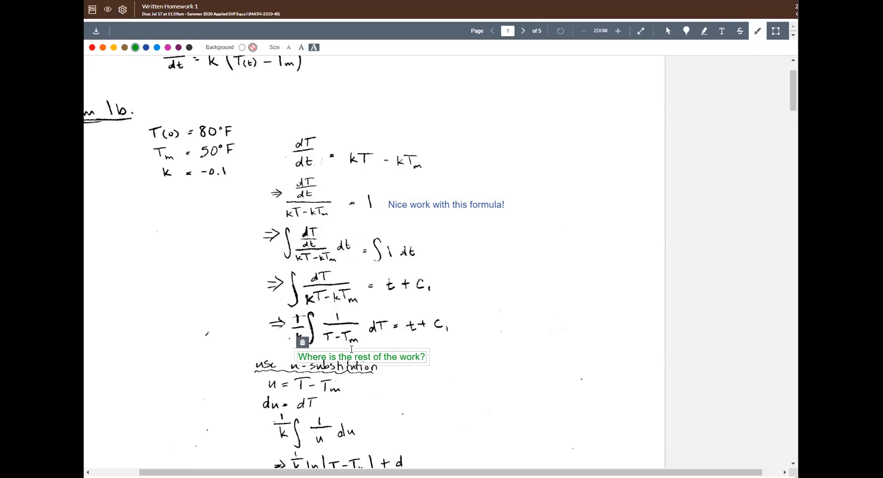
pyautogui.click(146, 48)
pyautogui.click(669, 33)
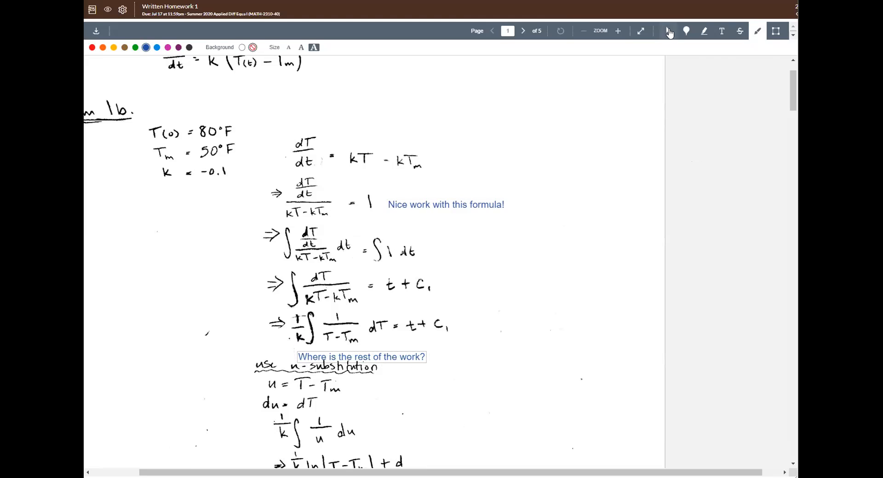
# Step: Draw a short dark blue freehand stroke in the blank area above Problem 1b's work, and delete it
pyautogui.click(605, 95)
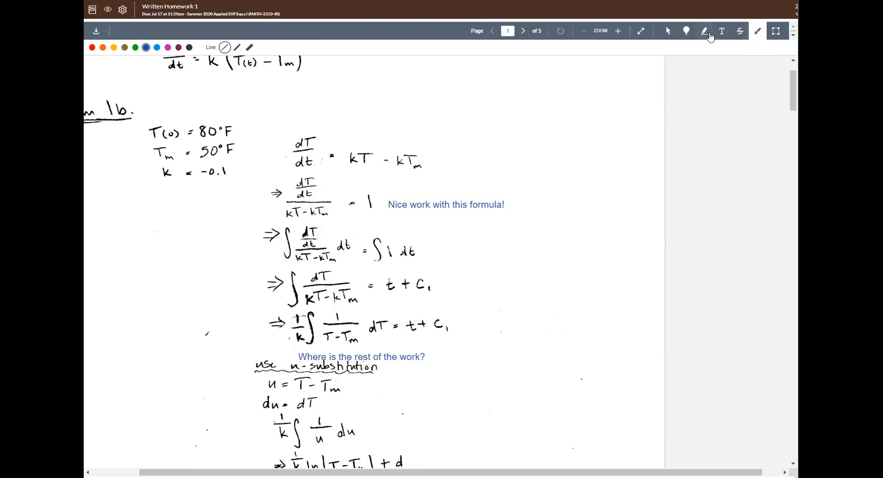
pyautogui.moveTo(558, 106); pyautogui.dragTo(588, 117)
pyautogui.click(570, 91)
pyautogui.click(394, 89)
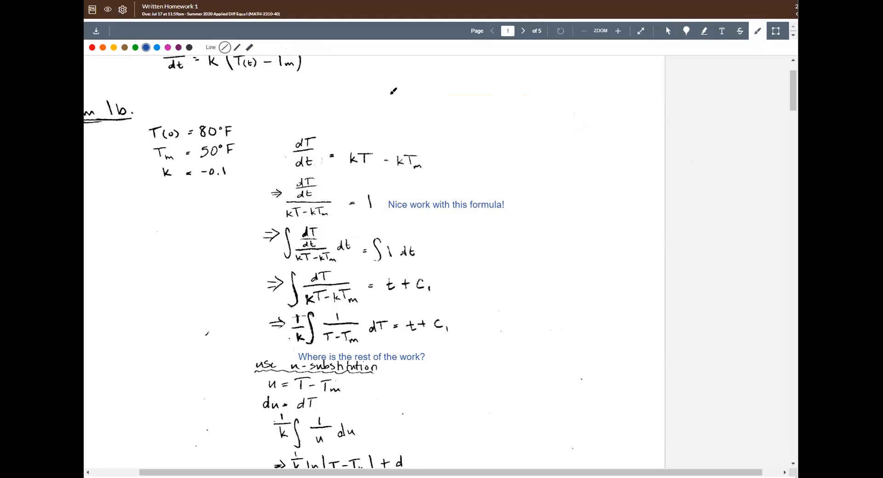
# Step: Switch the freehand drawing colour to green, make a short test stroke above Problem 1b's work, and delete it
pyautogui.click(136, 48)
pyautogui.moveTo(429, 106); pyautogui.dragTo(431, 113)
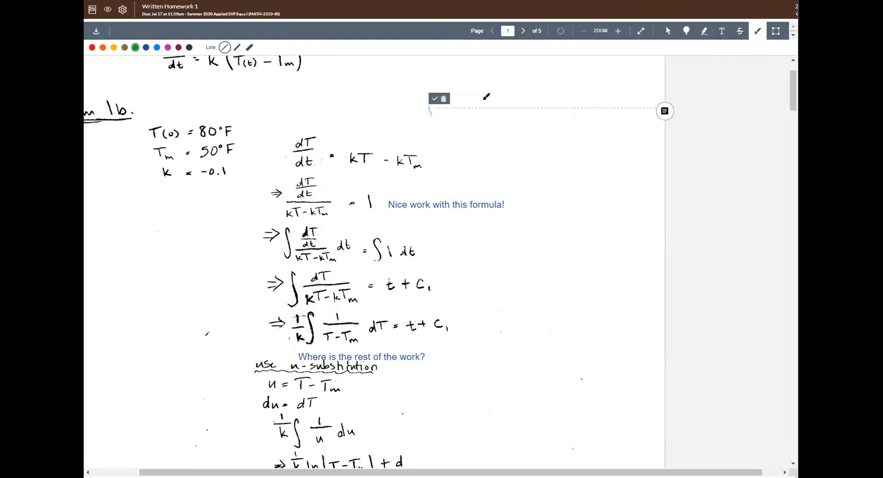
pyautogui.click(444, 99)
pyautogui.click(404, 87)
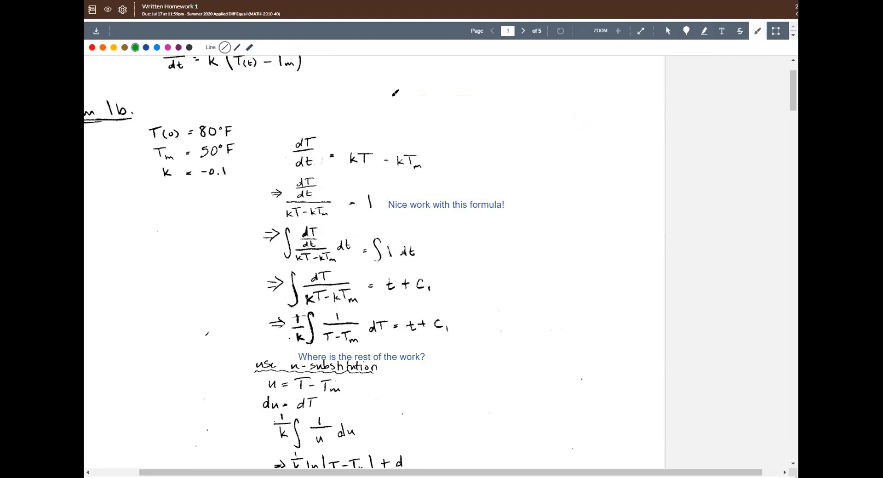
# Step: Handwrite "sin(3t-5)" in green with the freehand drawing tool in the blank area above Problem 1b's first equation
pyautogui.moveTo(384, 90)
pyautogui.mouseDown()
pyautogui.moveTo(414, 109)
pyautogui.moveTo(437, 108)
pyautogui.mouseUp()
pyautogui.moveTo(431, 98)
pyautogui.mouseDown()
pyautogui.moveTo(469, 94)
pyautogui.moveTo(466, 104)
pyautogui.mouseUp()
pyautogui.moveTo(479, 74); pyautogui.dragTo(484, 109)
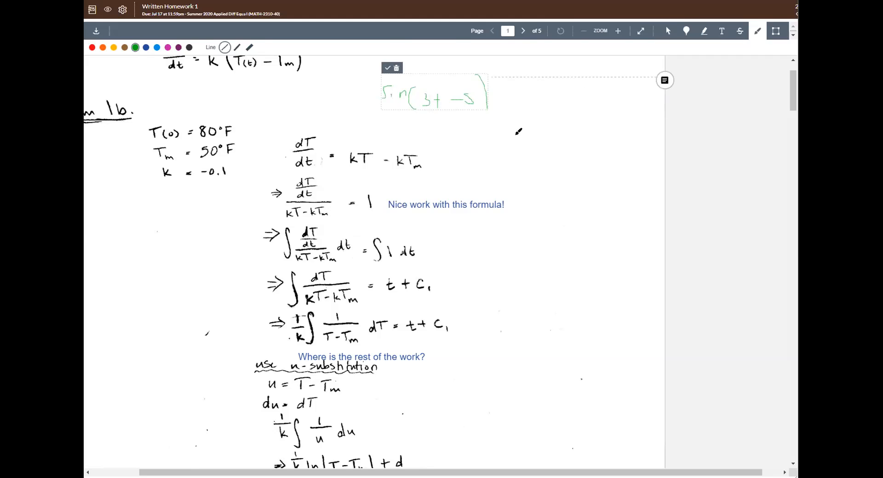
# Step: Attach the comment "This is the correct formula." to the handwritten sin(3t-5) drawing
pyautogui.scroll(-1, 509, 113)
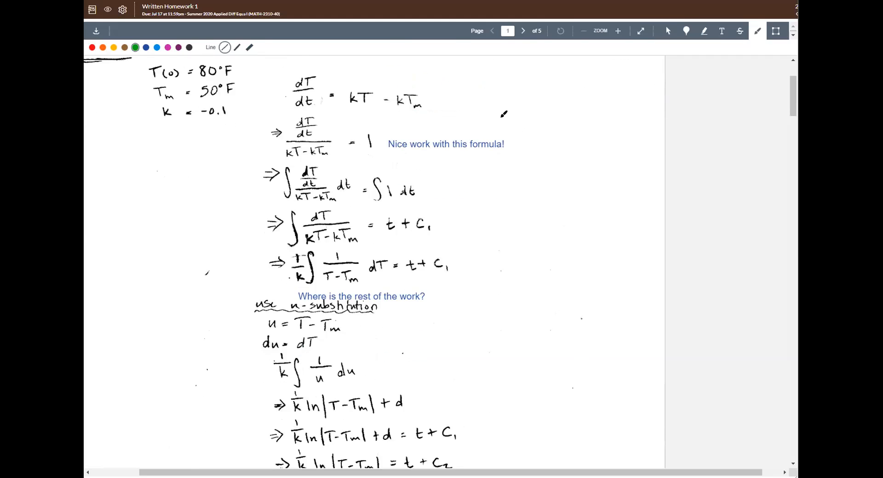
pyautogui.scroll(2, 499, 138)
pyautogui.scroll(-1, 488, 143)
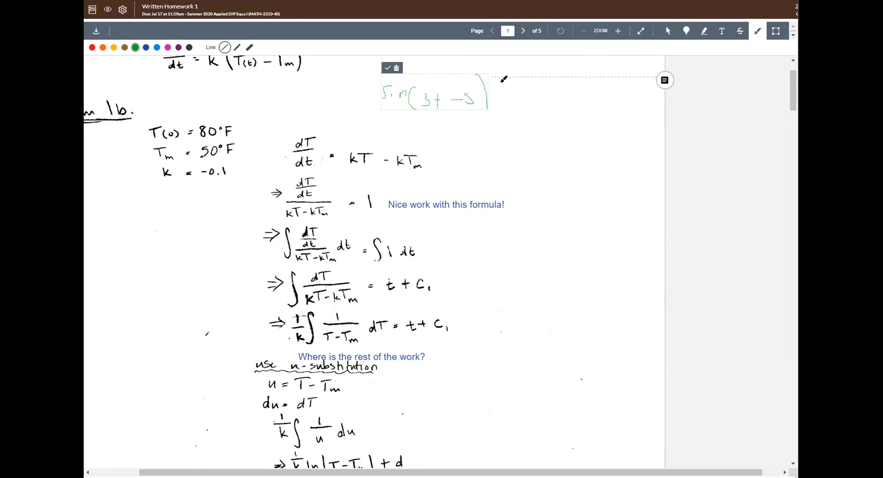
pyautogui.click(665, 80)
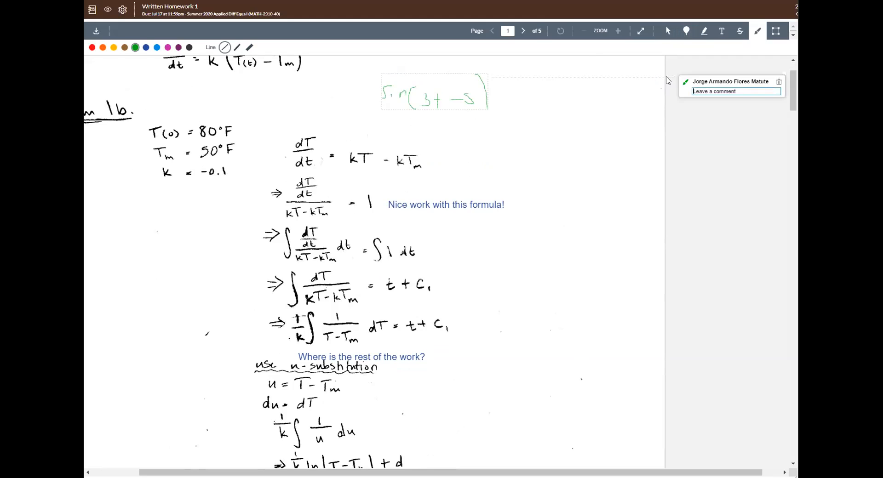
pyautogui.write('This is the correct formula.')
pyautogui.click(700, 34)
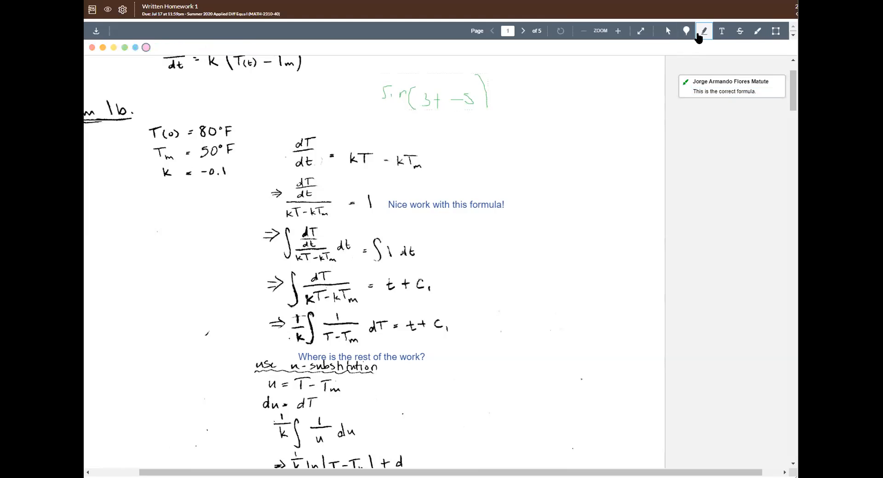
# Step: Draw a green freehand zigzag below the handwritten sin(3t-5) and attach the comment "asdasd" to it
pyautogui.click(758, 31)
pyautogui.moveTo(458, 138); pyautogui.dragTo(546, 135)
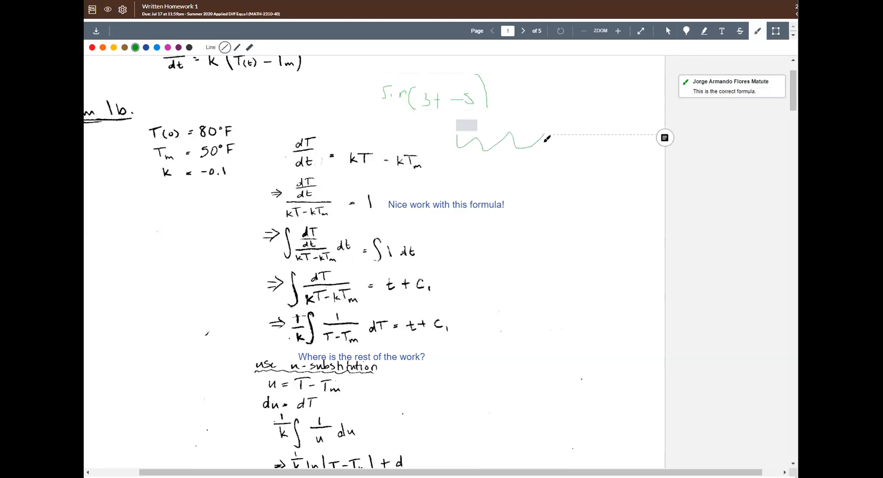
pyautogui.click(661, 140)
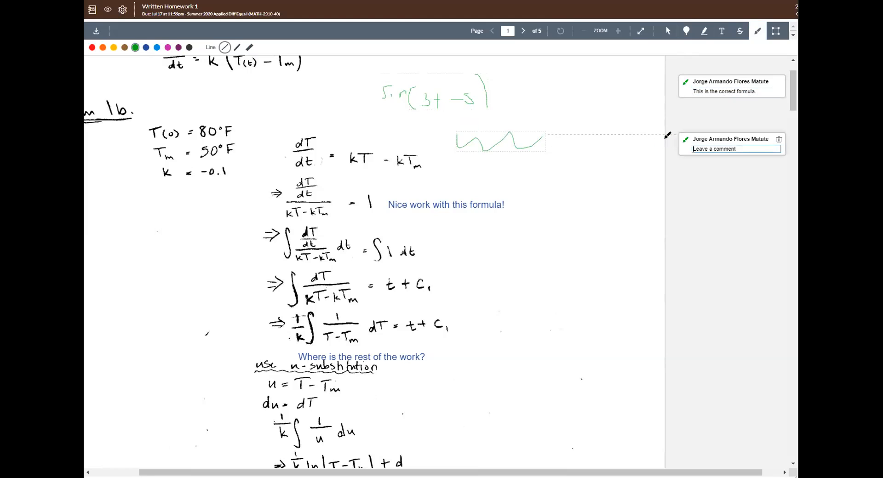
pyautogui.write('asdasd')
pyautogui.click(741, 198)
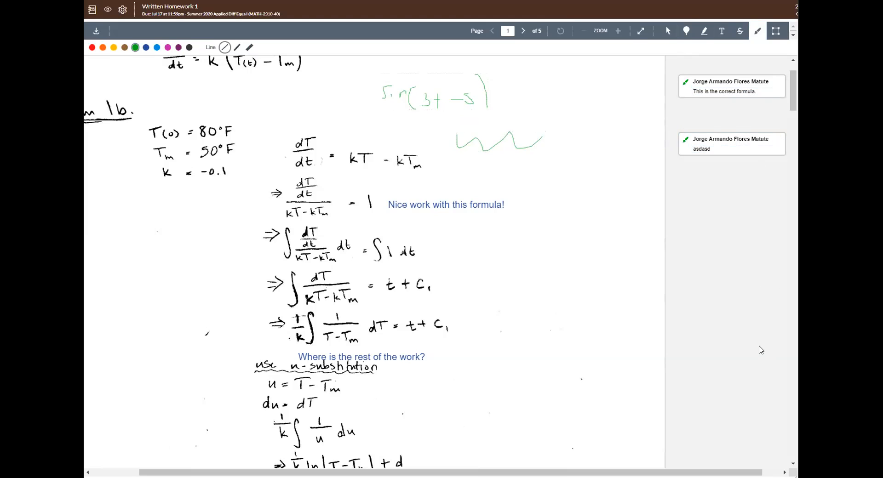
# Step: Delete the comment attached to the handwritten sin(3t-5), keeping the drawing itself
pyautogui.click(773, 84)
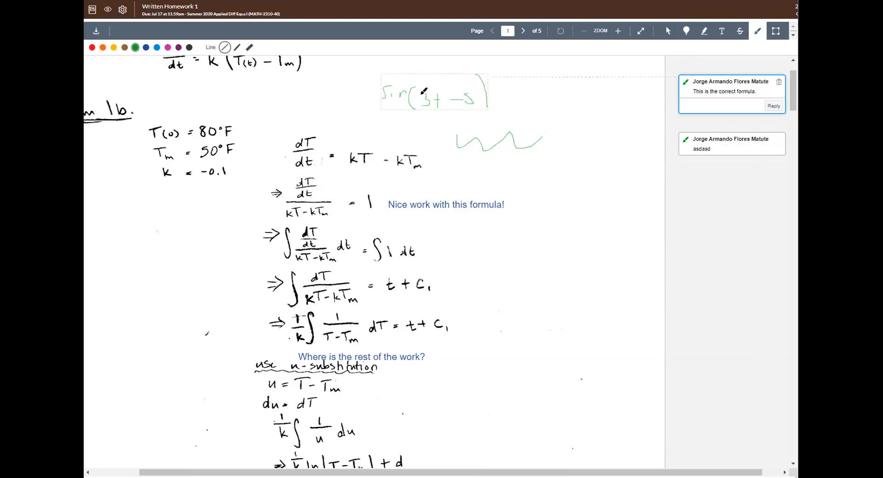
pyautogui.click(779, 82)
pyautogui.click(393, 88)
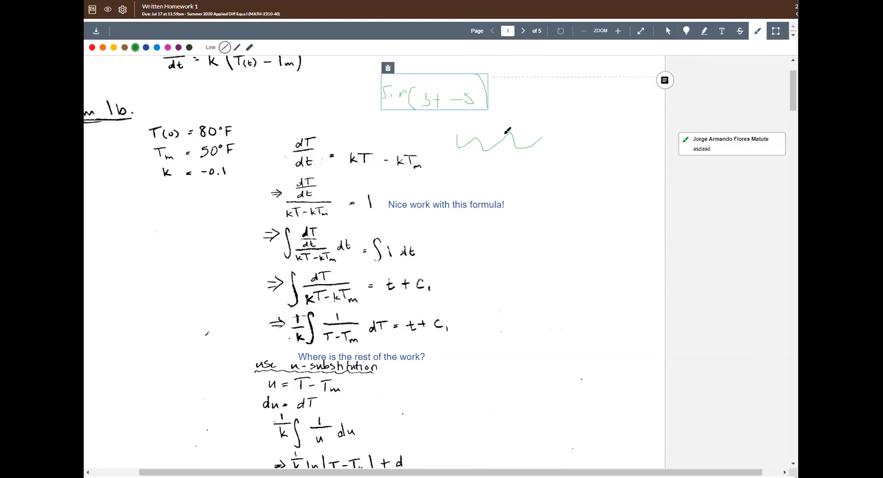
# Step: Select the green zigzag drawing and delete it together with its comment
pyautogui.click(668, 31)
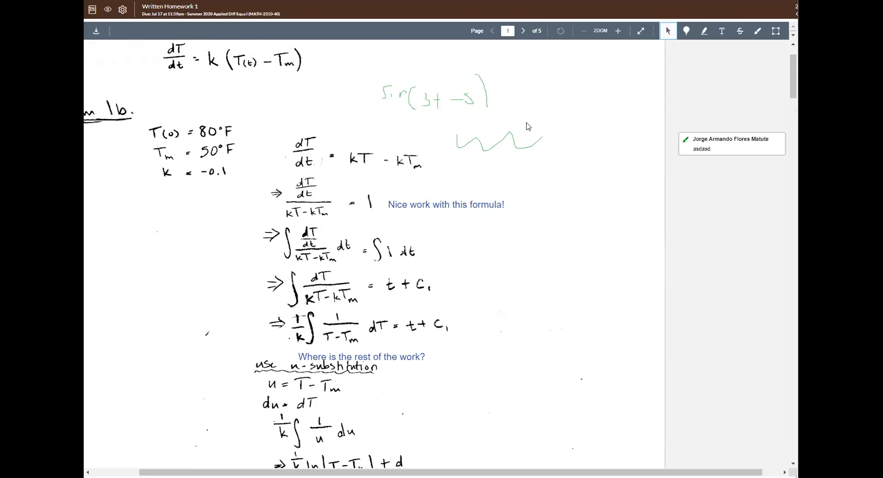
pyautogui.click(510, 135)
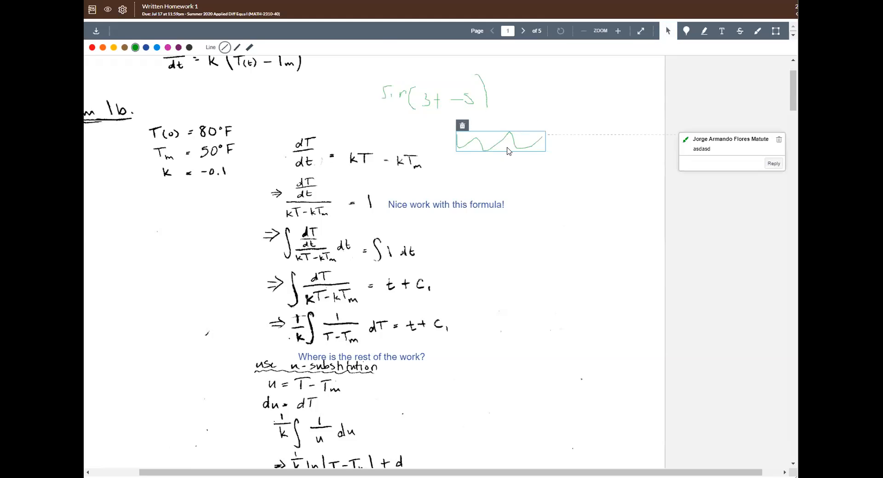
pyautogui.click(462, 125)
pyautogui.click(407, 87)
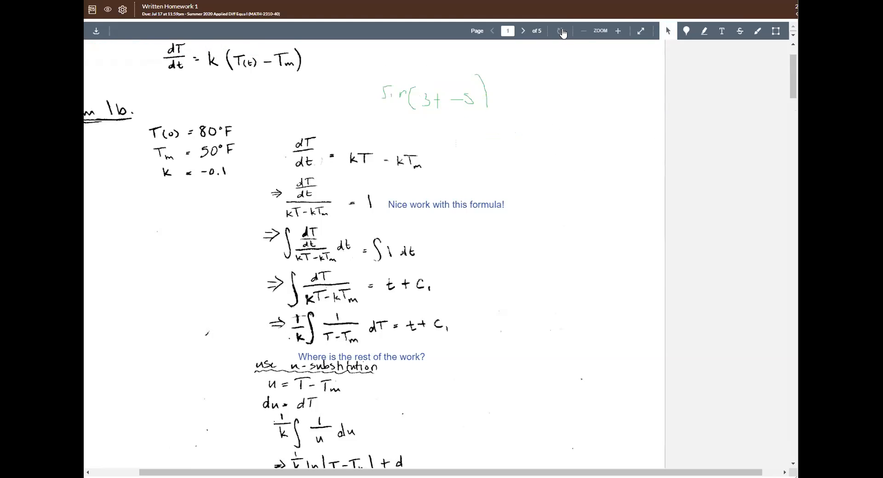
# Step: Select the handwritten sin(3t-5) drawing and delete it
pyautogui.click(758, 32)
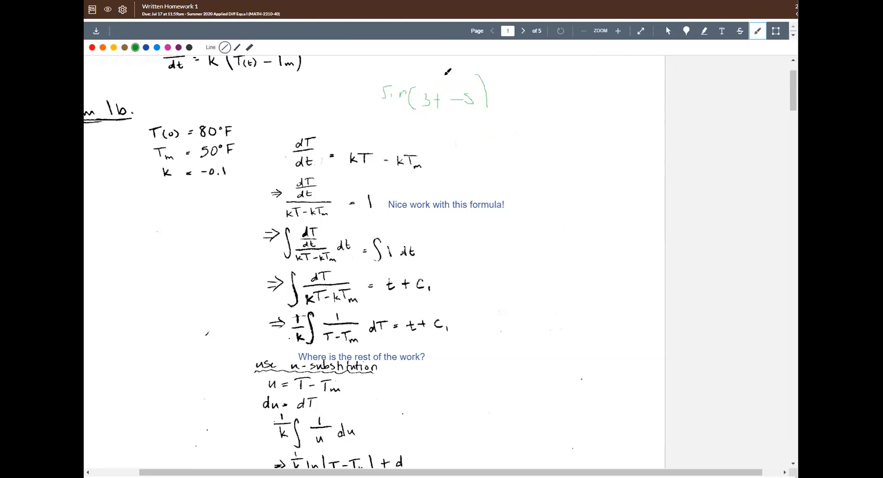
pyautogui.click(663, 33)
pyautogui.click(481, 76)
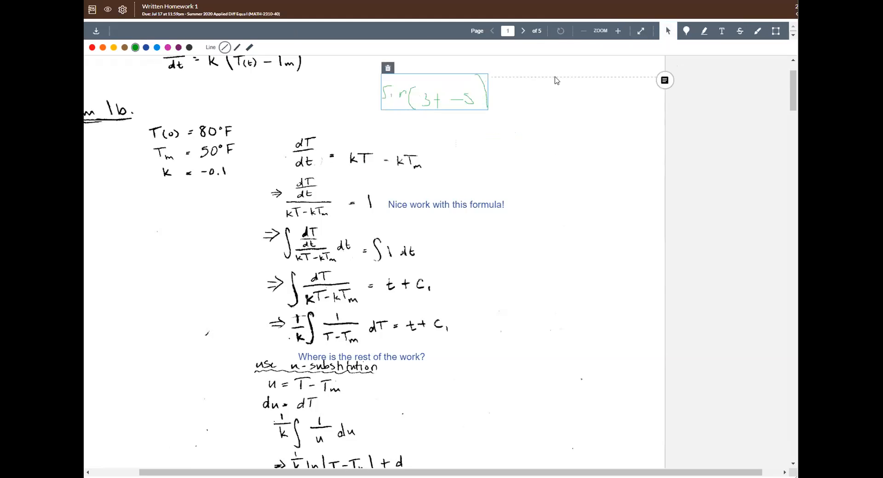
pyautogui.click(392, 68)
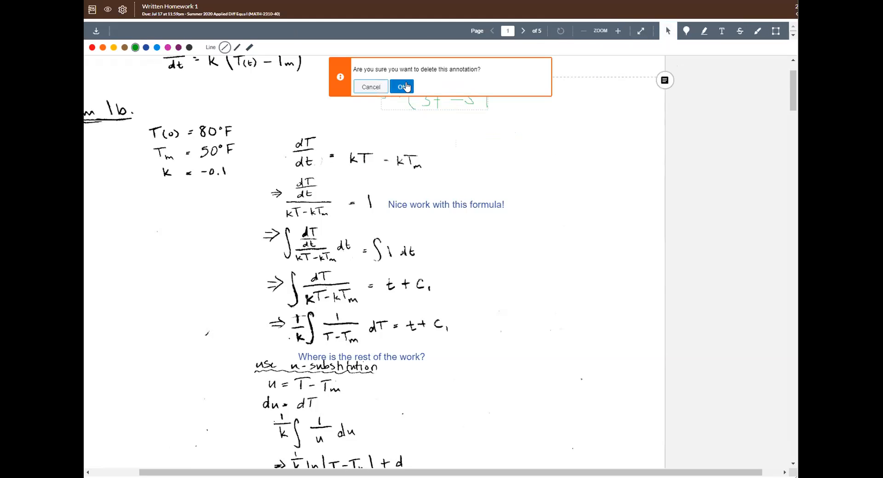
pyautogui.click(402, 87)
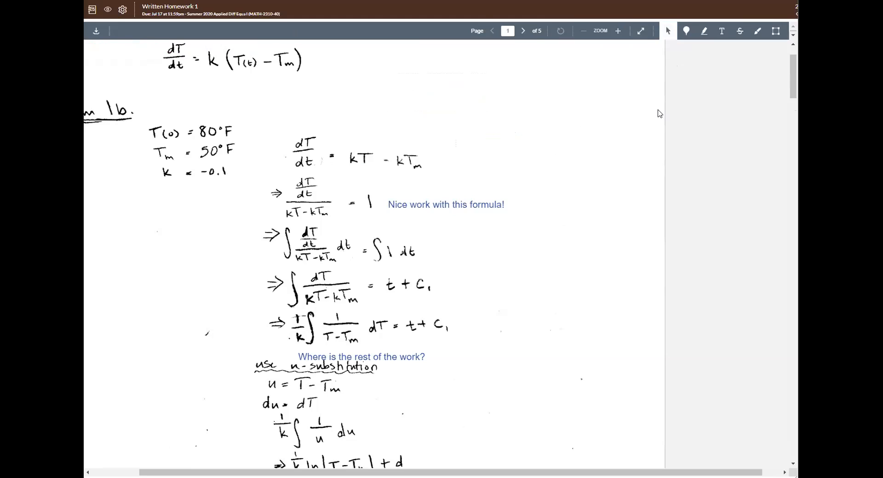
# Step: Draw a red box annotation around the ∫1 dt term of Problem 1b with the comment "This should be the integral of t."
pyautogui.click(776, 33)
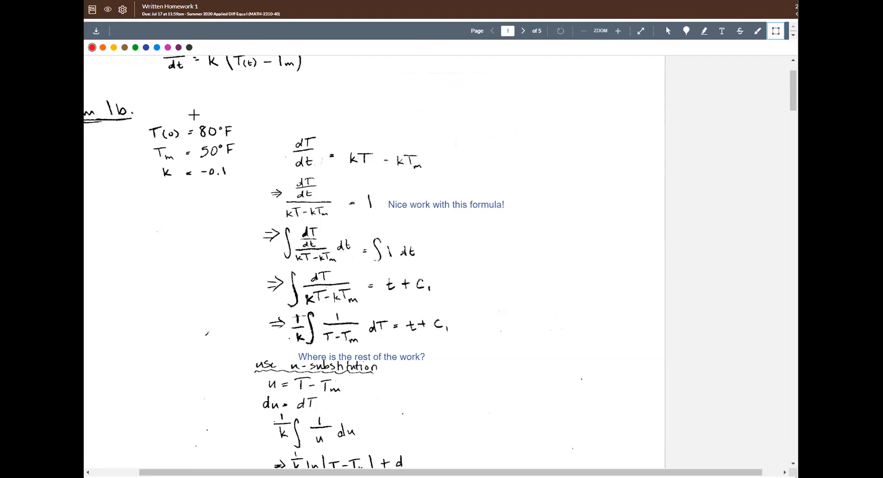
pyautogui.scroll(-3, 373, 171)
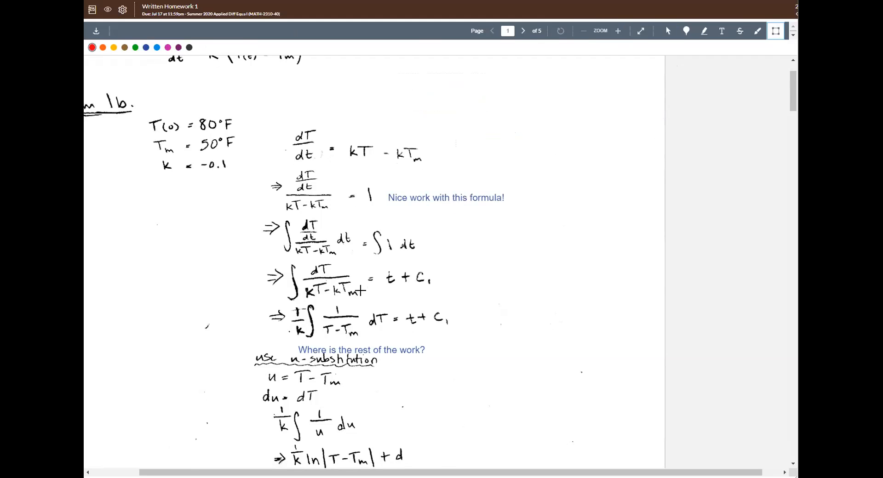
pyautogui.moveTo(373, 171)
pyautogui.mouseDown()
pyautogui.moveTo(426, 203)
pyautogui.moveTo(417, 203)
pyautogui.mouseUp()
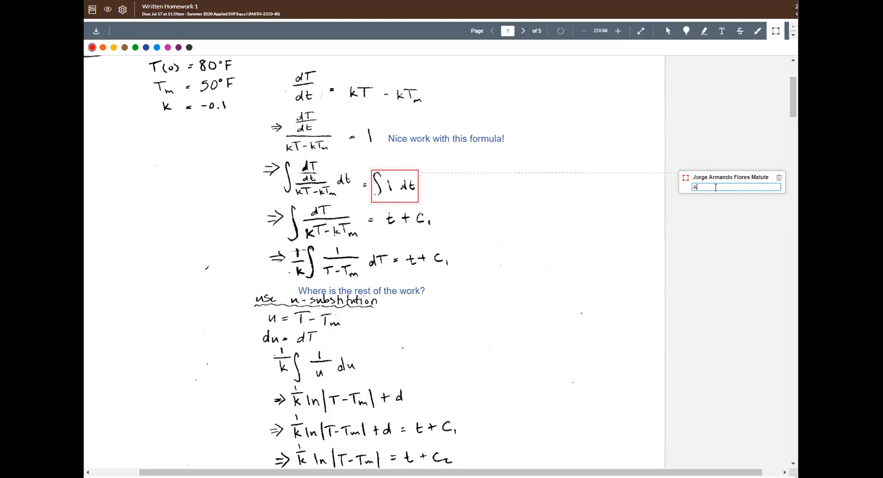
pyautogui.write('This should be')
pyautogui.write(' the integral of')
pyautogui.write(' x')
pyautogui.write('.')
# Step: Draw a red box annotation around the t in the "t + C1" line below it with the comment "This should be t^2."
pyautogui.moveTo(375, 206); pyautogui.dragTo(401, 233)
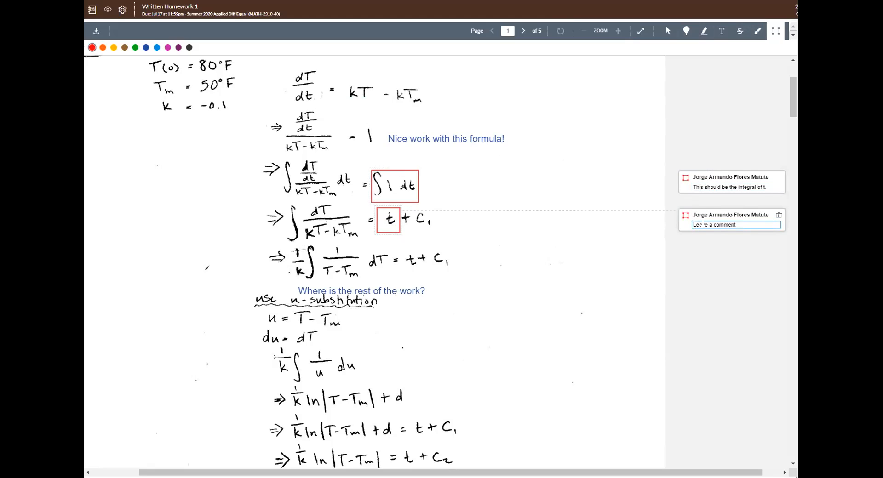
pyautogui.write('This should be t^2.')
pyautogui.moveTo(730, 225); pyautogui.dragTo(738, 224)
pyautogui.write('t^2')
pyautogui.press('Left')
pyautogui.press('Left')
pyautogui.hotkey('shift', 'Right')
pyautogui.hotkey('shift', 'Right')
pyautogui.hotkey('shift', 'Right')
# Step: Append "x+3=4" to the comment on the boxed t
pyautogui.click(766, 188)
pyautogui.click(766, 188)
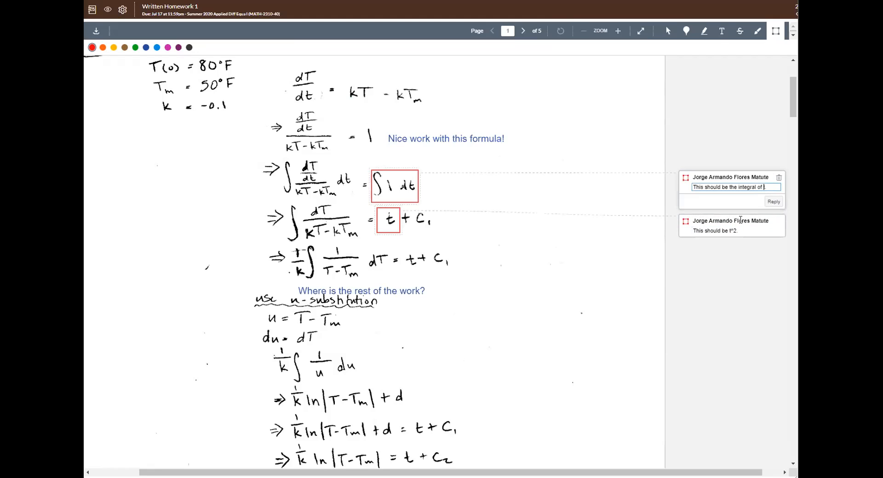
pyautogui.click(741, 229)
pyautogui.click(740, 229)
pyautogui.write('x+3=4')
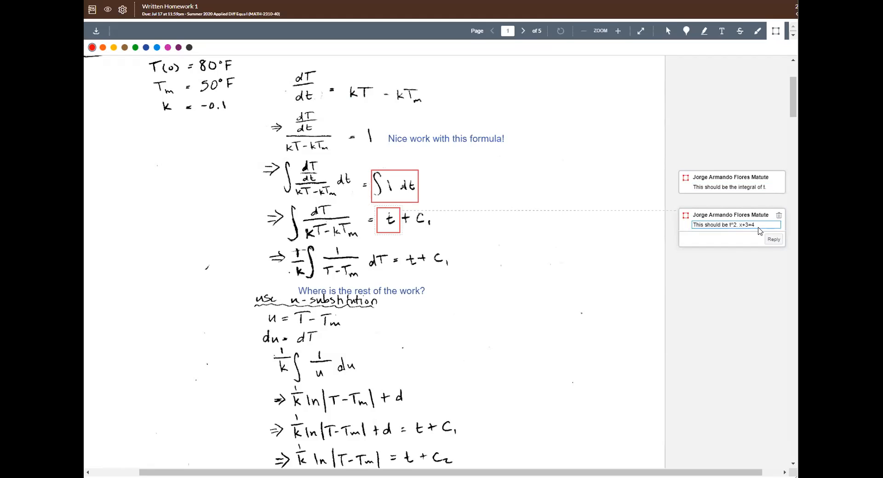
# Step: Remove "x+3=4" from the comment on the boxed t in Problem 1b
pyautogui.hotkey('shift', 'Left')
pyautogui.hotkey('shift', 'Left')
pyautogui.hotkey('shift', 'Left')
pyautogui.hotkey('shift', 'Left')
pyautogui.hotkey('shift', 'Left')
pyautogui.hotkey('shift', 'Left')
pyautogui.hotkey('shift', 'Left')
pyautogui.hotkey('shift', 'Left')
pyautogui.hotkey('shift', 'Left')
pyautogui.hotkey('shift', 'Left')
pyautogui.hotkey('shift', 'Left')
pyautogui.hotkey('shift', 'Left')
pyautogui.hotkey('shift', 'Left')
pyautogui.hotkey('shift', 'Left')
pyautogui.hotkey('shift', 'Left')
pyautogui.hotkey('shift', 'Left')
pyautogui.hotkey('shift', 'Left')
pyautogui.hotkey('shift', 'Left')
pyautogui.hotkey('shift', 'Left')
pyautogui.hotkey('shift', 'Left')
pyautogui.hotkey('shift', 'Right')
pyautogui.hotkey('shift', 'Right')
pyautogui.hotkey('shift', 'Right')
pyautogui.hotkey('shift', 'Right')
pyautogui.hotkey('shift', 'Right')
pyautogui.hotkey('shift', 'Right')
pyautogui.hotkey('shift', 'Right')
pyautogui.hotkey('shift', 'Right')
pyautogui.hotkey('shift', 'Right')
pyautogui.hotkey('shift', 'Right')
pyautogui.hotkey('shift', 'Right')
pyautogui.hotkey('shift', 'Right')
pyautogui.hotkey('shift', 'Right')
pyautogui.hotkey('shift', 'Right')
pyautogui.hotkey('shift', 'Right')
pyautogui.hotkey('shift', 'Right')
pyautogui.hotkey('shift', 'Right')
pyautogui.hotkey('shift', 'Right')
pyautogui.hotkey('shift', 'Right')
pyautogui.hotkey('shift', 'Right')
pyautogui.press('BackSpace')
pyautogui.press('BackSpace')
pyautogui.press('BackSpace')
# Step: Draw a red box annotation around |T-Tm| in the "t + C2" line with the comment "This should be parenthesis"
pyautogui.scroll(-3, 445, 332)
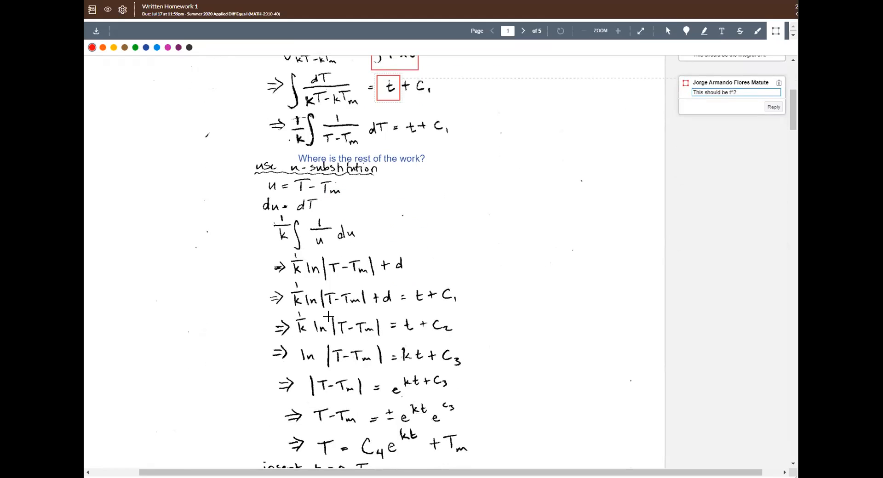
pyautogui.moveTo(331, 314); pyautogui.dragTo(379, 337)
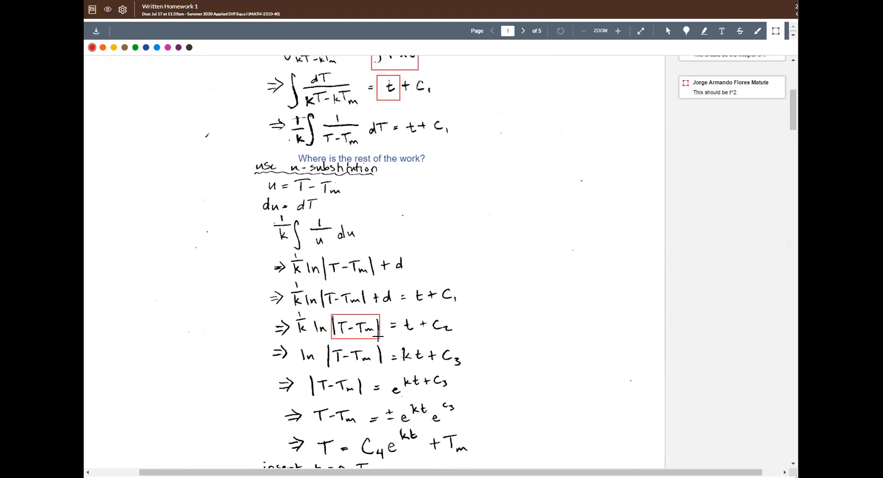
pyautogui.click(701, 331)
pyautogui.write('This should be parentehis')
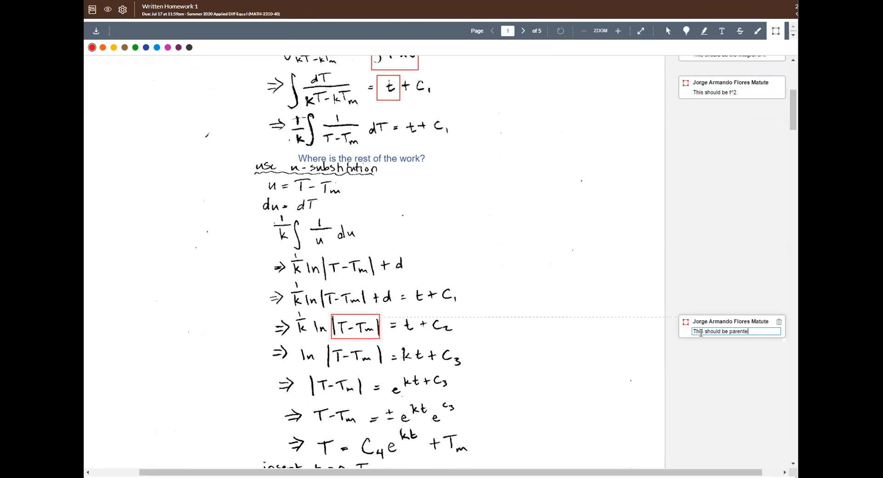
pyautogui.press('BackSpace')
pyautogui.press('BackSpace')
pyautogui.write('hesis')
pyautogui.scroll(1, 623, 191)
pyautogui.scroll(4, 581, 191)
pyautogui.scroll(-3, 436, 136)
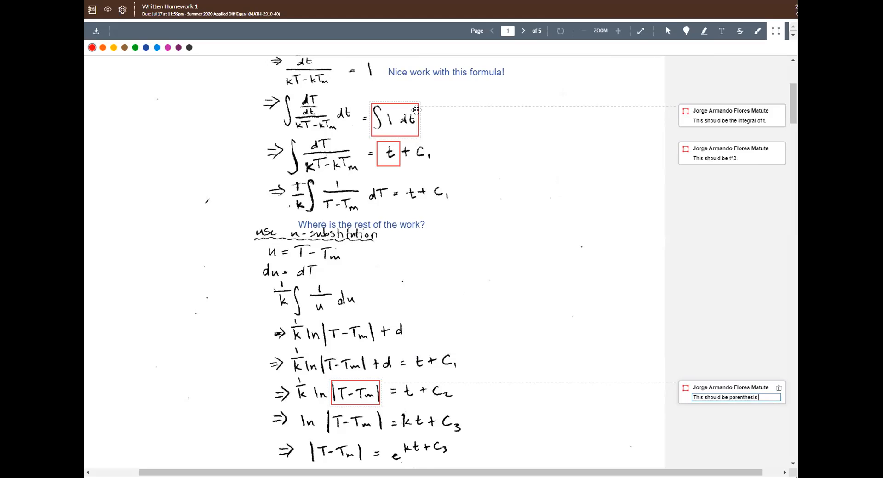
pyautogui.scroll(-2, 599, 91)
pyautogui.scroll(2, 599, 91)
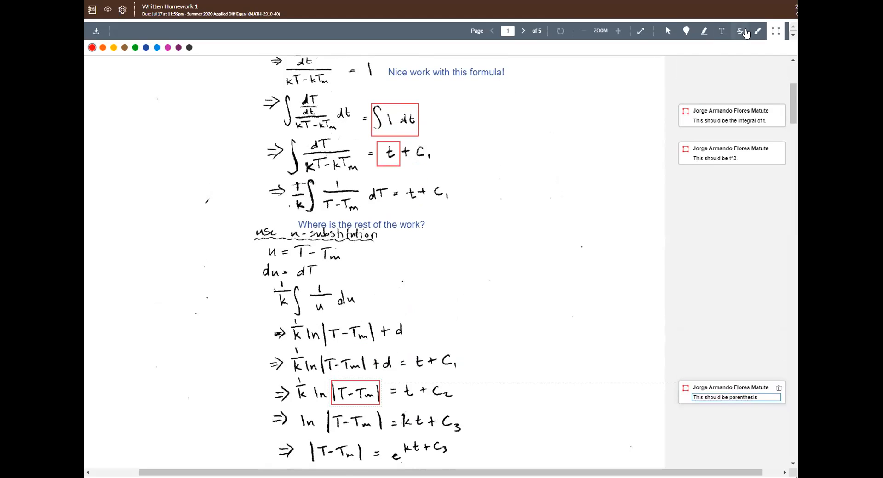
# Step: Draw a red box annotation around the dy after (y+1)/y in Problem 3 with the comment "You forgot the differential."
pyautogui.click(770, 38)
pyautogui.scroll(-5, 515, 301)
pyautogui.scroll(-15, 460, 338)
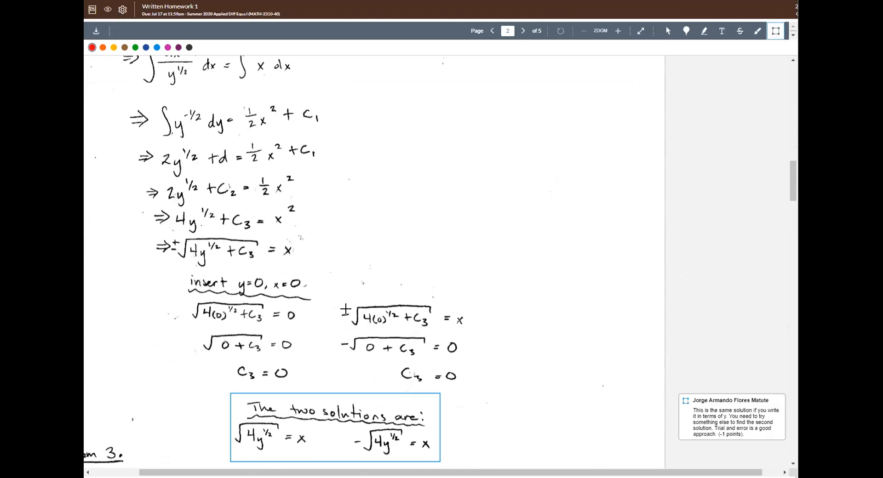
pyautogui.scroll(-9, 331, 286)
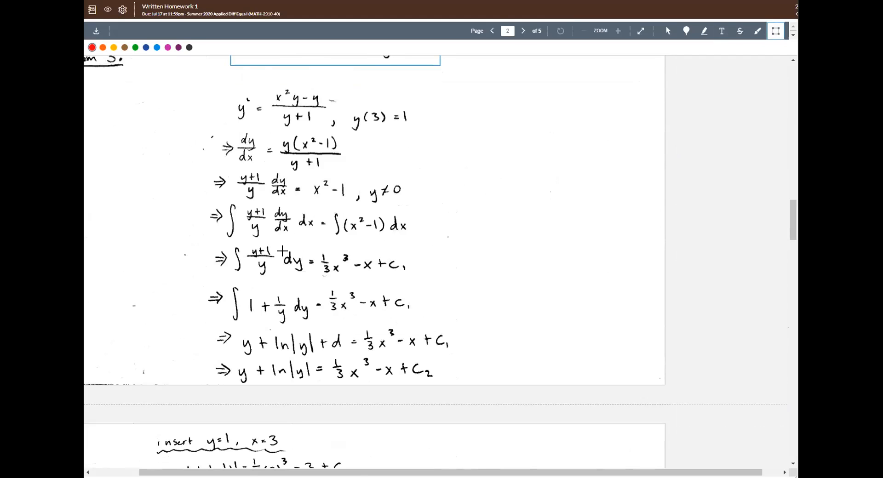
pyautogui.moveTo(283, 250); pyautogui.dragTo(302, 273)
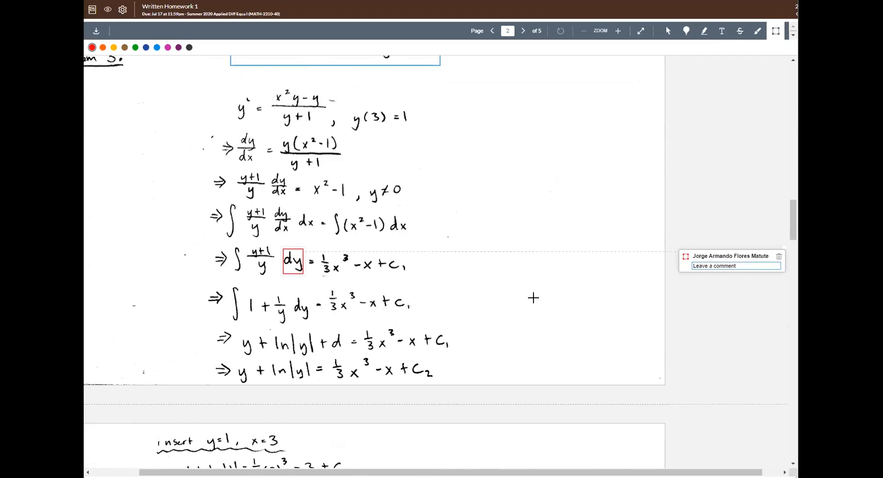
pyautogui.write('you')
pyautogui.press('BackSpace')
pyautogui.press('BackSpace')
pyautogui.write('You for')
pyautogui.write('got the diffre')
pyautogui.write('te')
pyautogui.press('BackSpace')
pyautogui.press('BackSpace')
pyautogui.press('BackSpace')
pyautogui.press('BackSpace')
pyautogui.press('BackSpace')
pyautogui.write('ferential')
pyautogui.scroll(5, 556, 233)
pyautogui.scroll(-12, 556, 233)
pyautogui.scroll(4, 556, 233)
pyautogui.scroll(1, 556, 233)
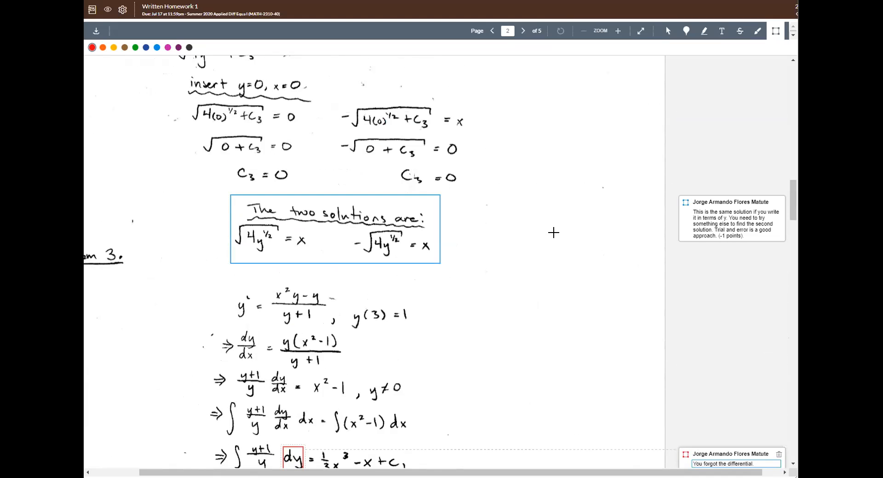
pyautogui.scroll(-5, 529, 230)
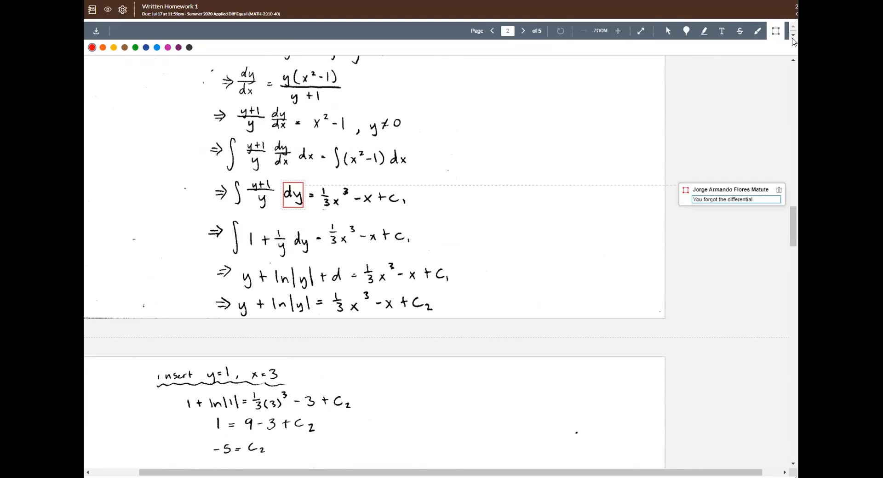
# Step: Draw a dark blue box annotation around the dy/dx in the "x^2-1, y≠0" line of Problem 3
pyautogui.click(777, 38)
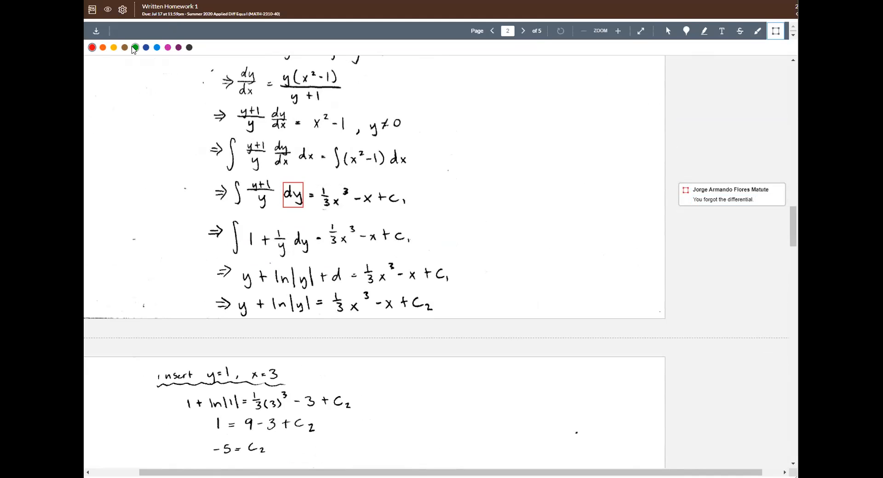
pyautogui.click(145, 47)
pyautogui.moveTo(267, 104); pyautogui.dragTo(289, 129)
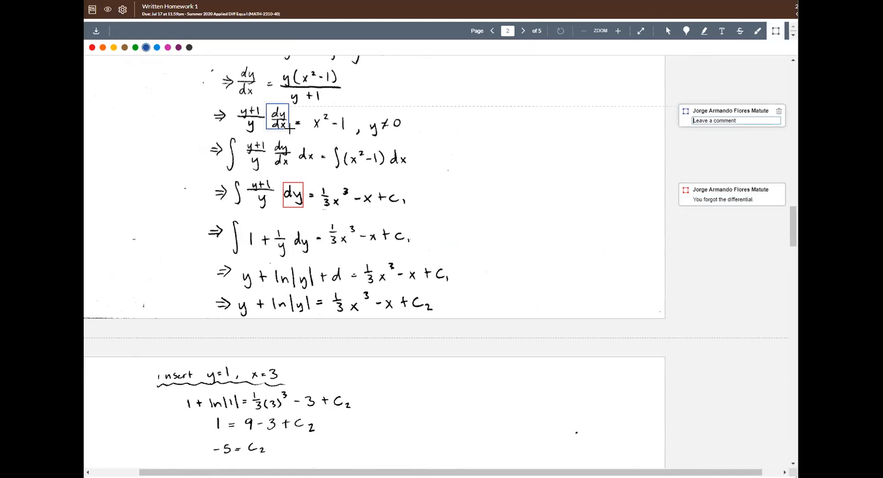
# Step: Delete the dark blue box around dy/dx and the red box around dy in Problem 3
pyautogui.scroll(3, 361, 143)
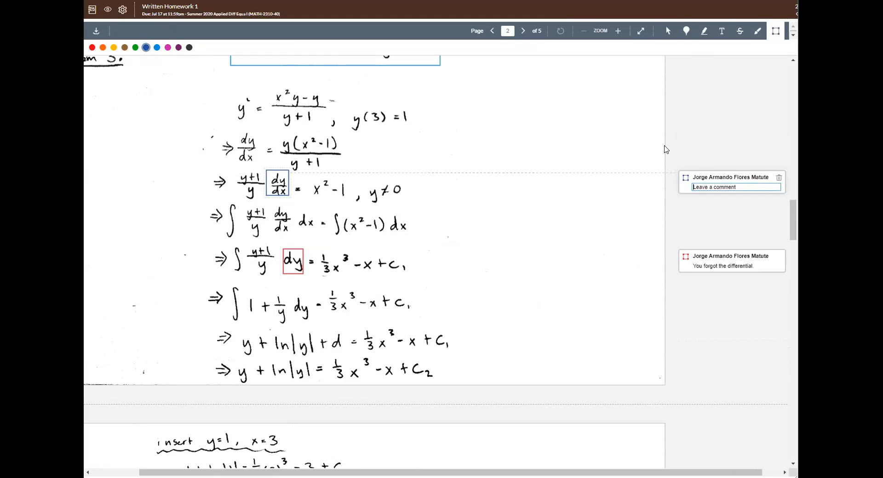
pyautogui.click(280, 171)
pyautogui.click(270, 162)
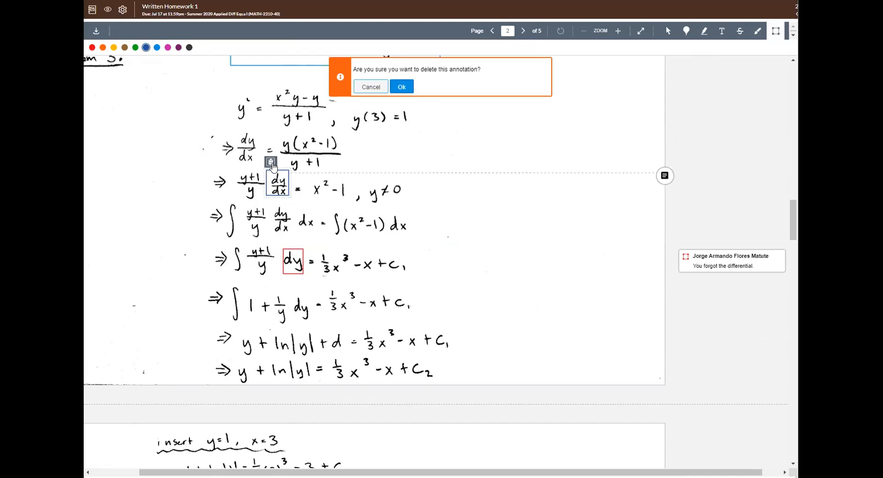
pyautogui.click(401, 87)
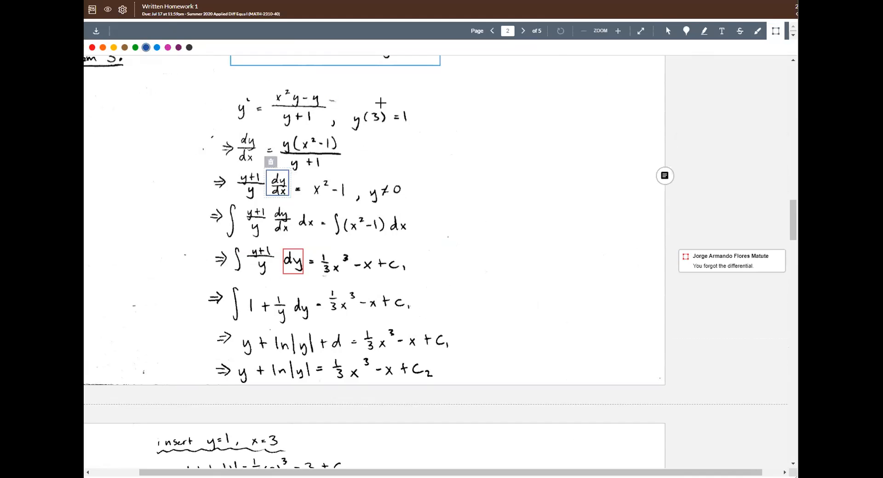
pyautogui.click(288, 249)
pyautogui.click(287, 241)
pyautogui.click(401, 87)
# Step: Delete the red box annotation around |T-Tm| in the "t + C2" line on page 1
pyautogui.scroll(7, 432, 167)
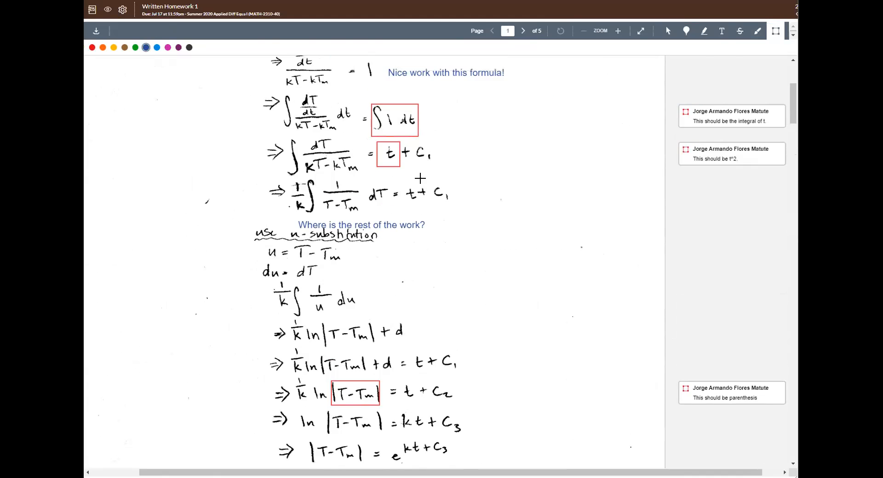
pyautogui.scroll(-1, 368, 230)
pyautogui.click(356, 309)
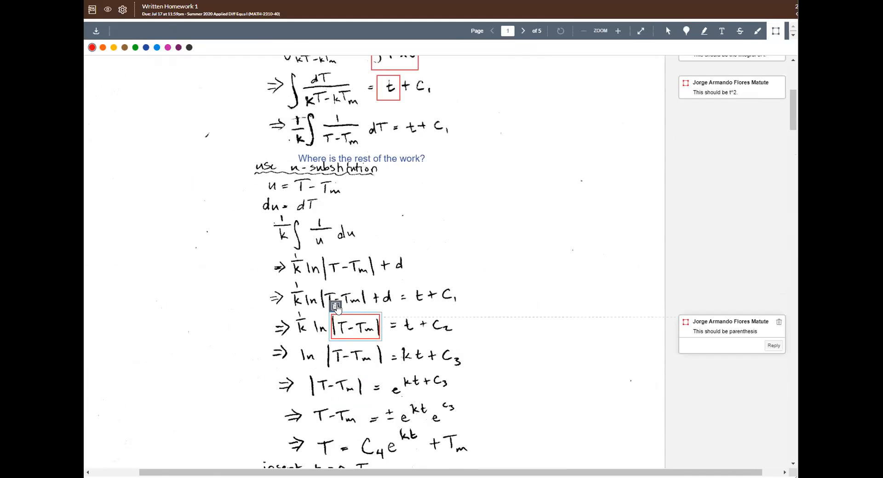
pyautogui.click(335, 306)
pyautogui.click(401, 85)
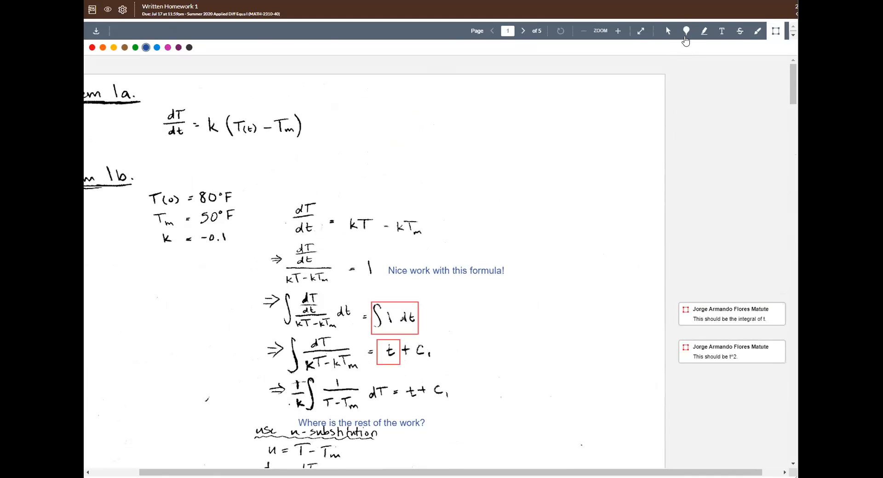
# Step: Delete the red box around ∫1 dt and the "Nice work with this formula!" text annotation in Problem 1b
pyautogui.click(669, 31)
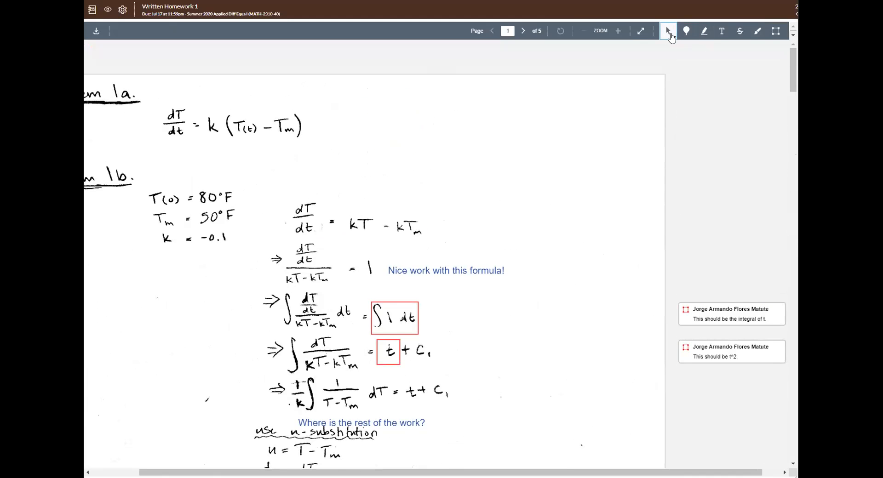
pyautogui.click(403, 305)
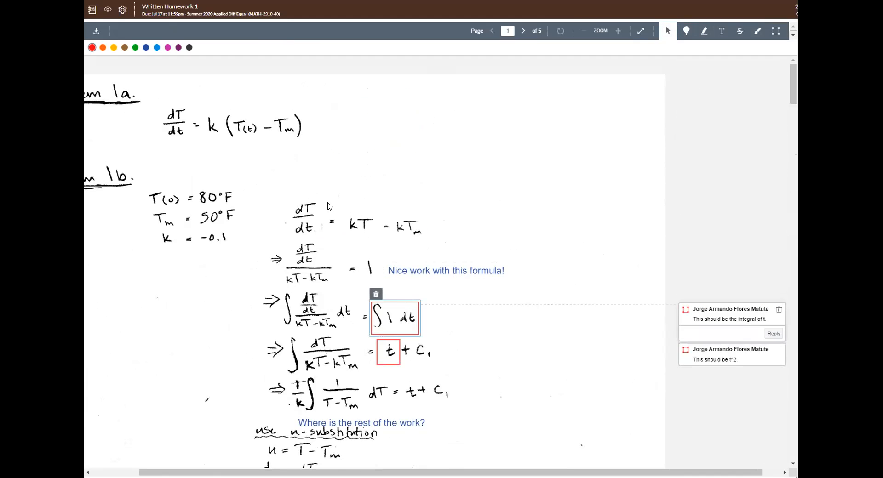
pyautogui.click(376, 295)
pyautogui.click(403, 86)
pyautogui.click(416, 269)
pyautogui.click(392, 257)
pyautogui.click(405, 87)
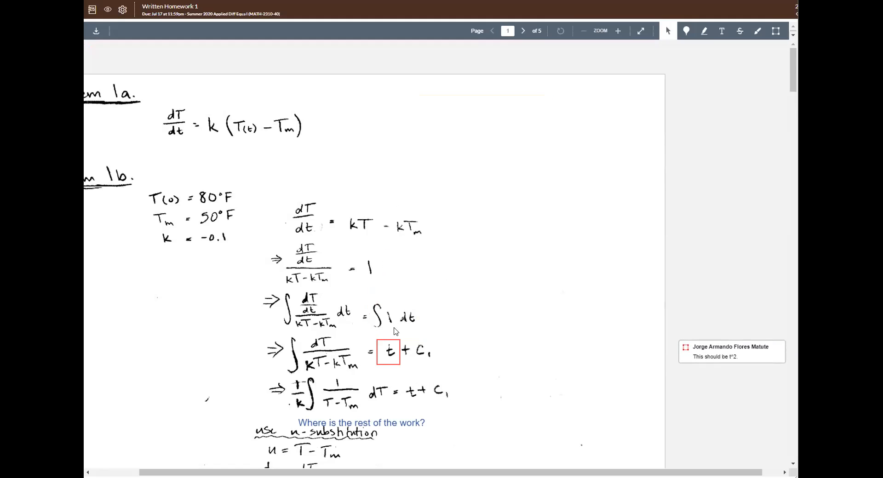
# Step: Delete the red box around t and the "Where is the rest of the work?" text annotation in Problem 1b
pyautogui.click(388, 343)
pyautogui.click(381, 332)
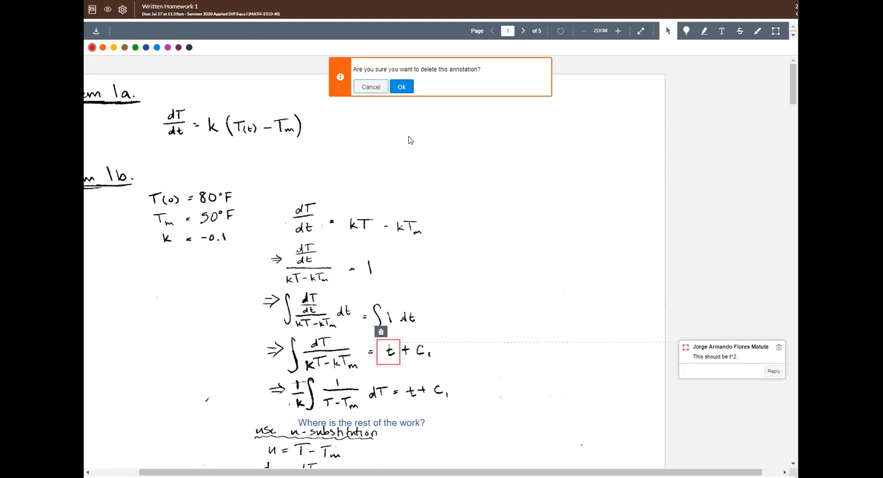
pyautogui.click(402, 87)
pyautogui.click(387, 422)
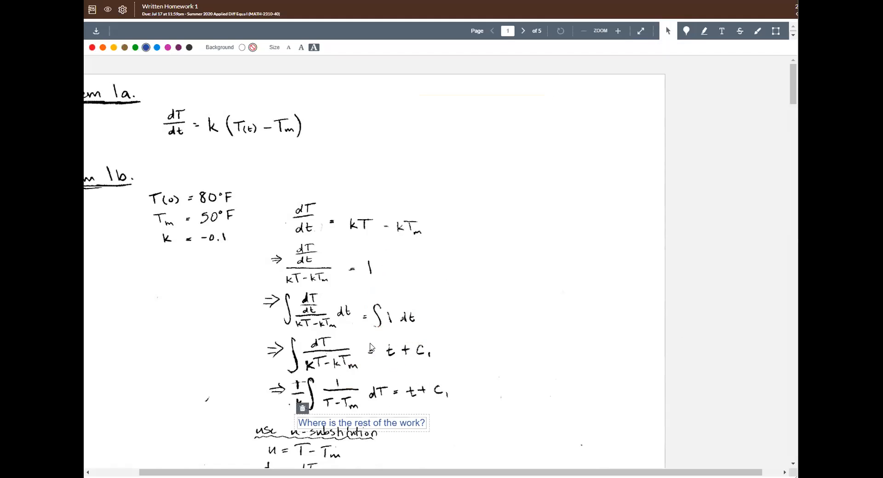
pyautogui.click(302, 408)
pyautogui.click(401, 87)
# Step: Examine the comment on the boxed "The two solutions are" answer on page 2, highlighting its point deduction note
pyautogui.scroll(-15, 496, 262)
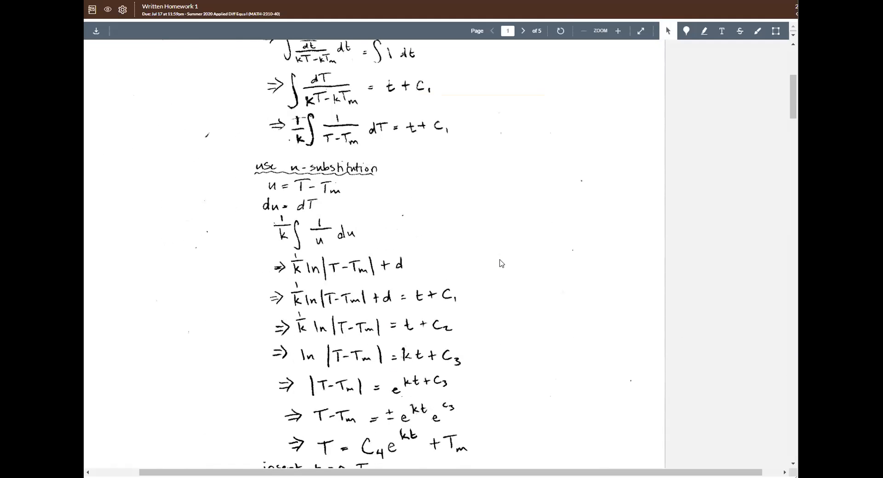
pyautogui.scroll(8, 552, 272)
pyautogui.scroll(-15, 556, 264)
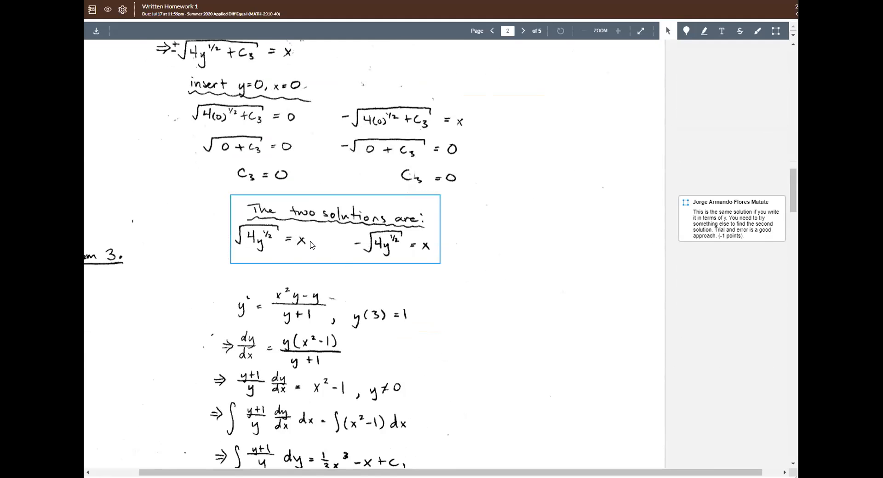
pyautogui.scroll(3, 311, 245)
pyautogui.scroll(-3, 318, 239)
pyautogui.click(774, 33)
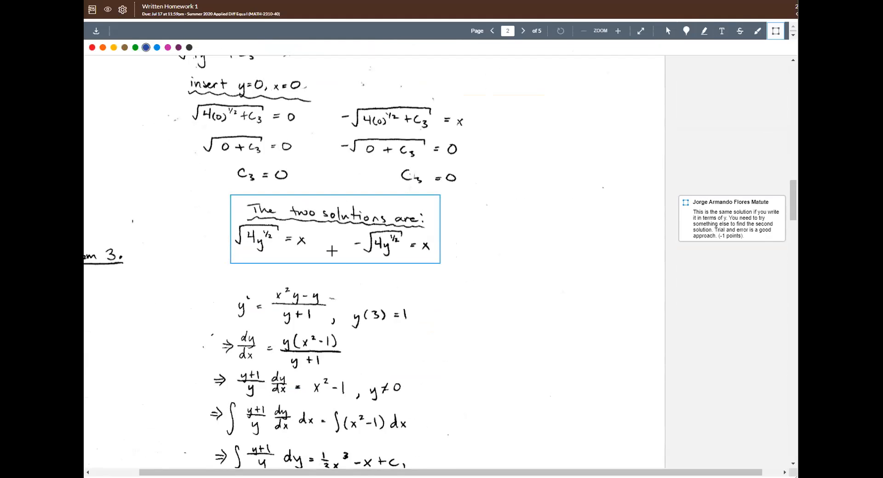
pyautogui.click(742, 212)
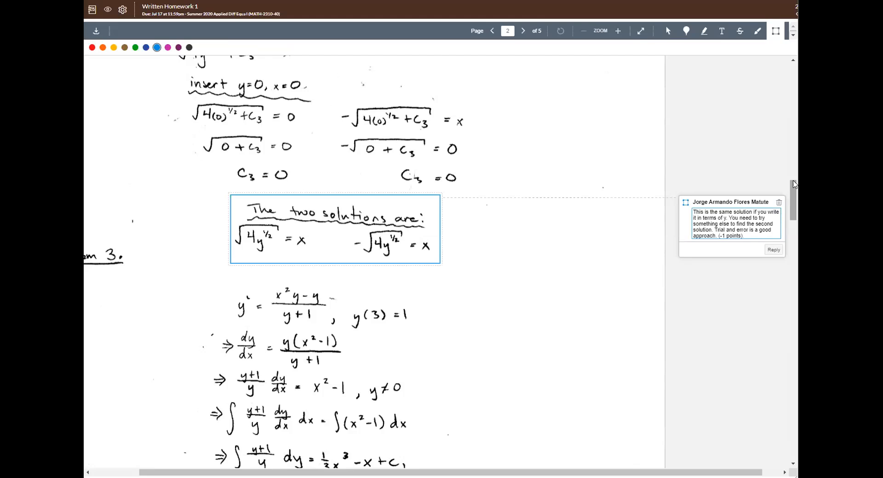
pyautogui.moveTo(718, 236); pyautogui.dragTo(743, 236)
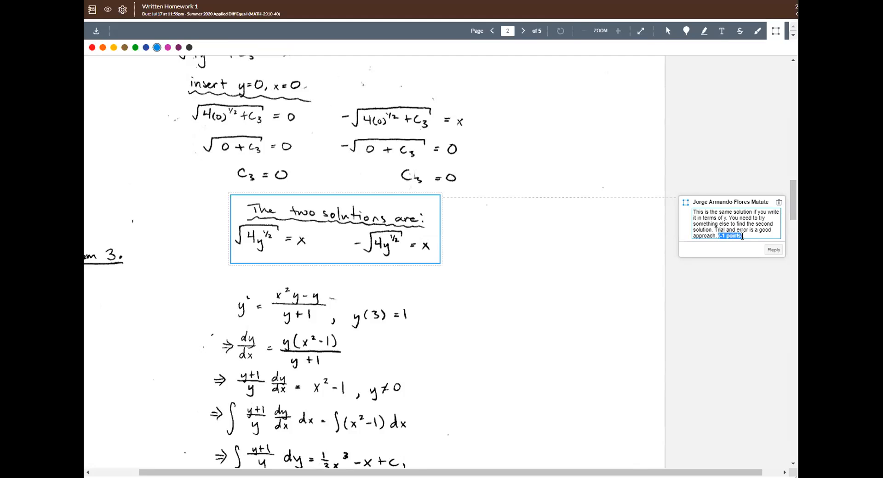
pyautogui.moveTo(719, 236); pyautogui.dragTo(740, 236)
pyautogui.click(724, 230)
pyautogui.moveTo(745, 236); pyautogui.dragTo(712, 235)
pyautogui.scroll(-1, 694, 282)
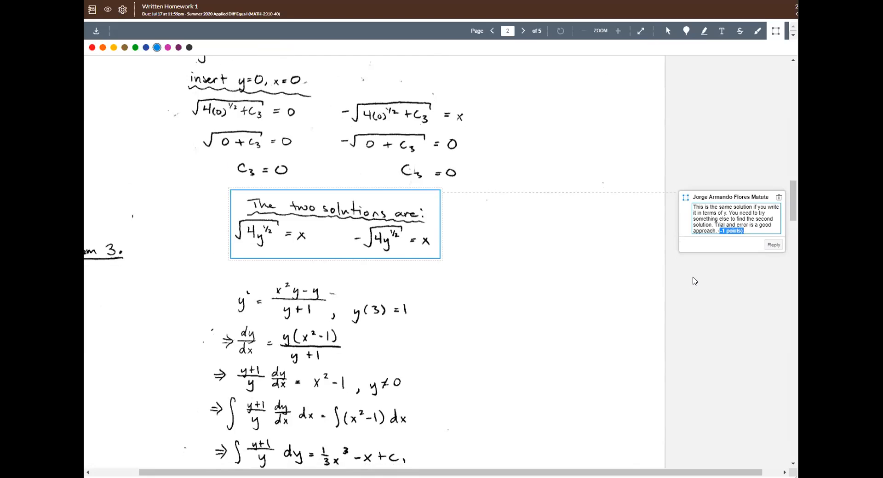
# Step: Review the comments on page 5 attached to the boxed P equation and the boxed Problem 4d answer
pyautogui.scroll(-20, 694, 282)
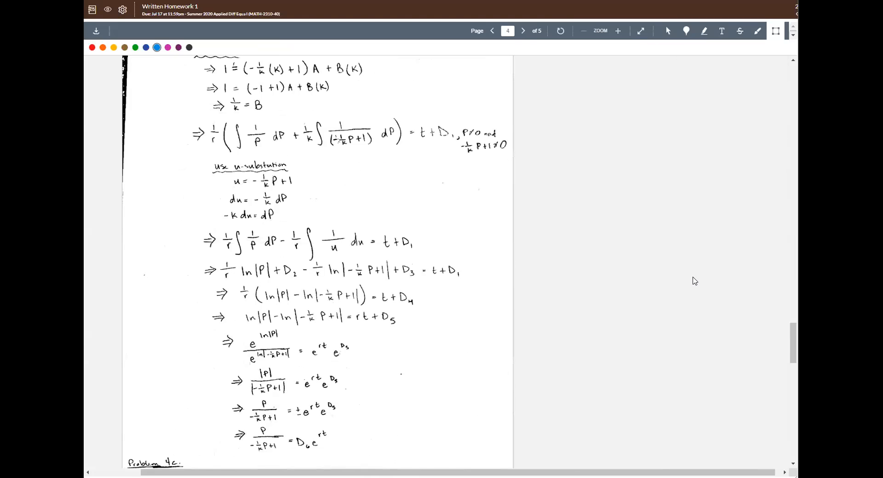
pyautogui.scroll(-10, 695, 282)
pyautogui.scroll(3, 276, 177)
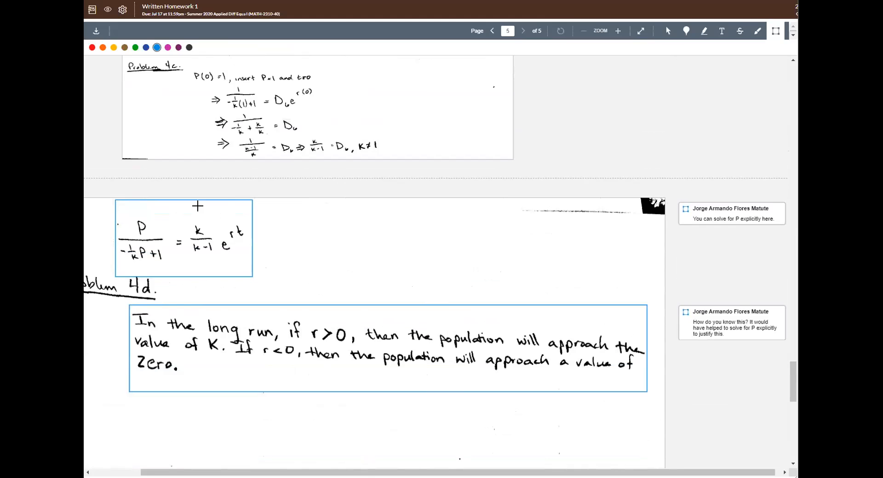
pyautogui.click(199, 201)
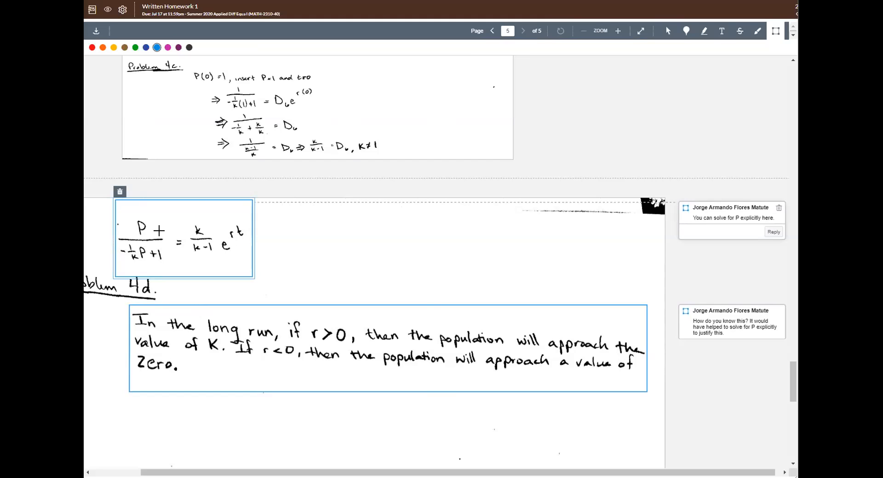
pyautogui.click(694, 225)
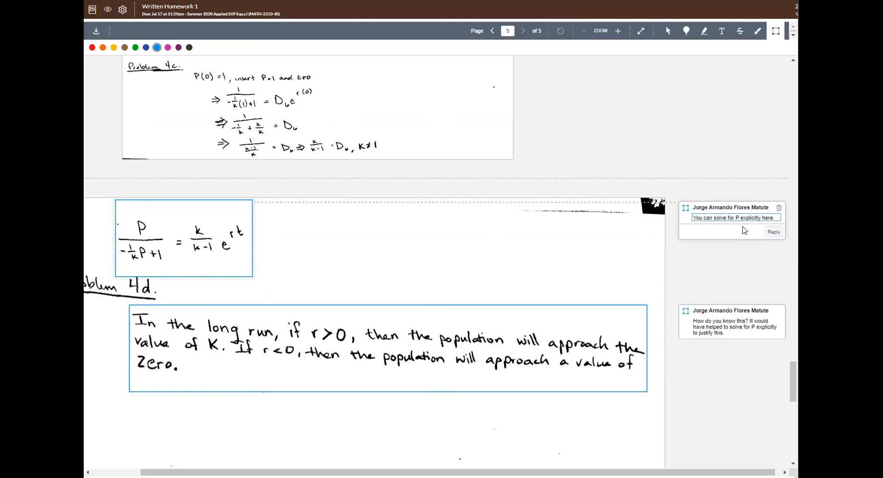
pyautogui.scroll(-2, 618, 281)
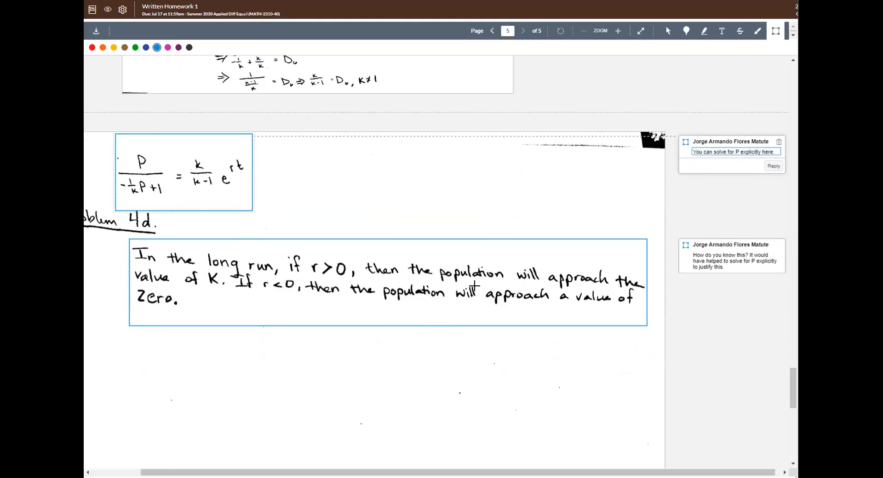
pyautogui.click(489, 238)
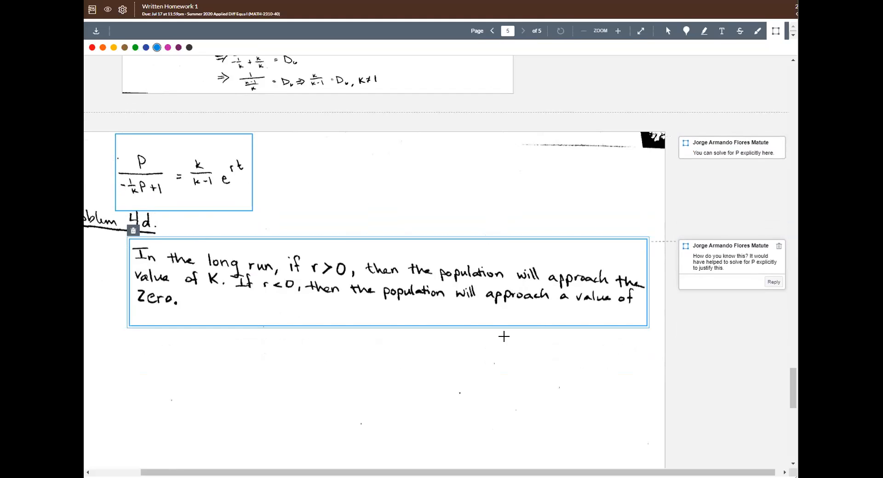
# Step: Look back through the submission from the Problem 4d comment to page 1, checking the comment on the boxed "The two solutions are" answer
pyautogui.click(168, 133)
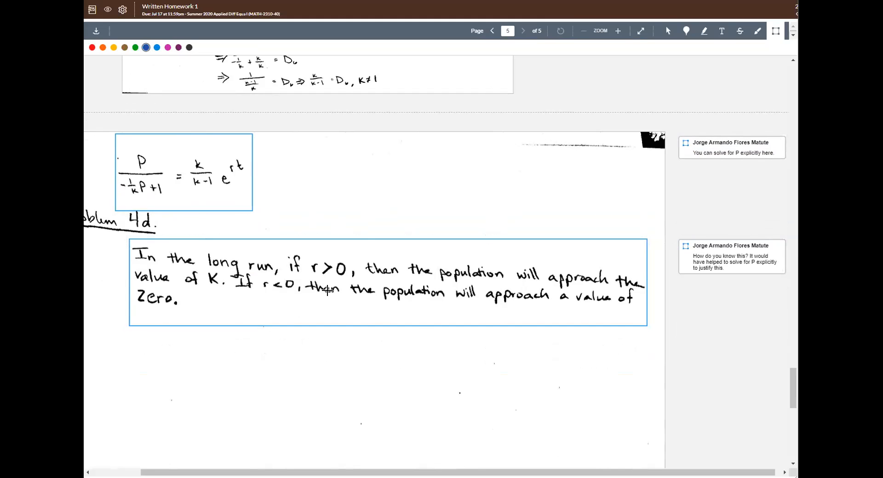
pyautogui.scroll(2, 736, 308)
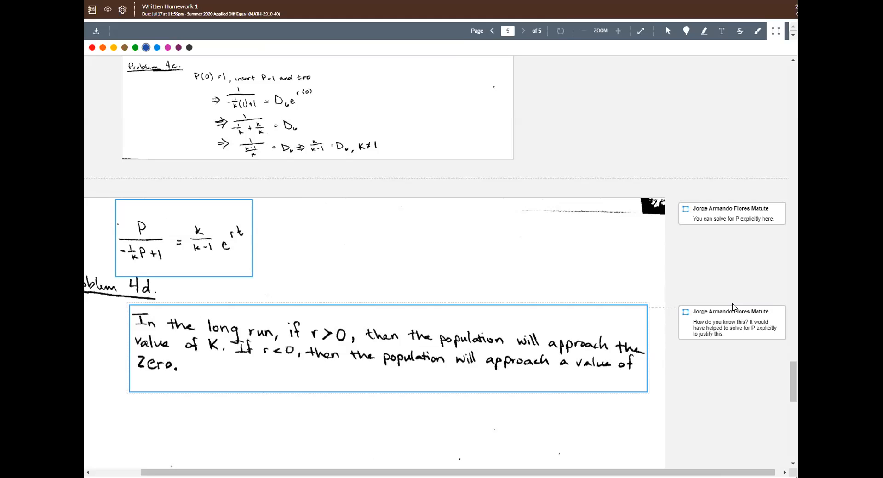
pyautogui.scroll(5, 722, 308)
pyautogui.scroll(20, 723, 308)
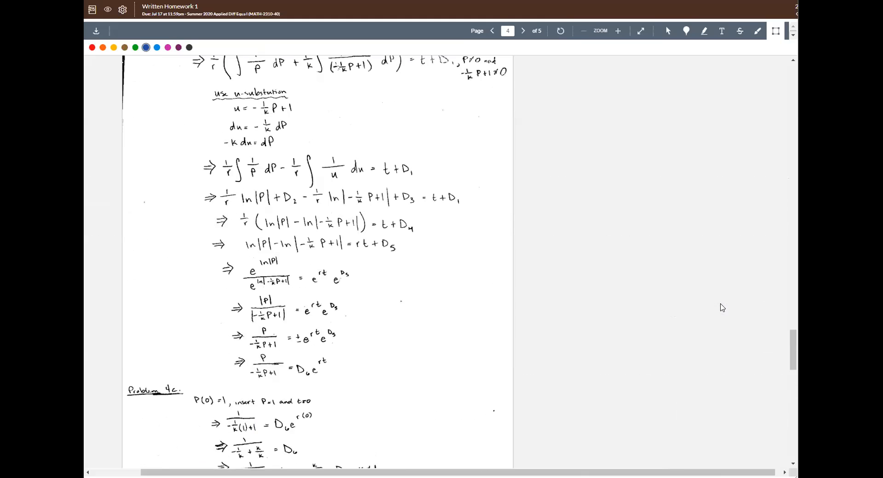
pyautogui.scroll(20, 722, 307)
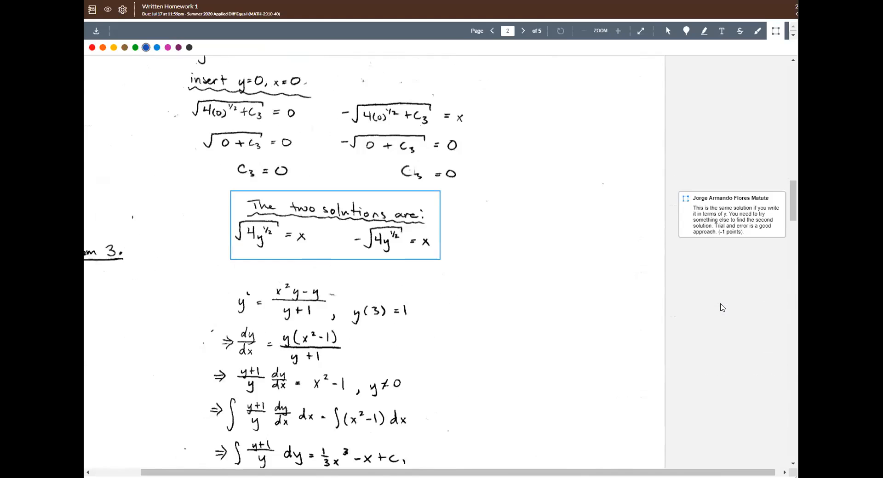
pyautogui.scroll(4, 721, 307)
pyautogui.scroll(-20, 743, 346)
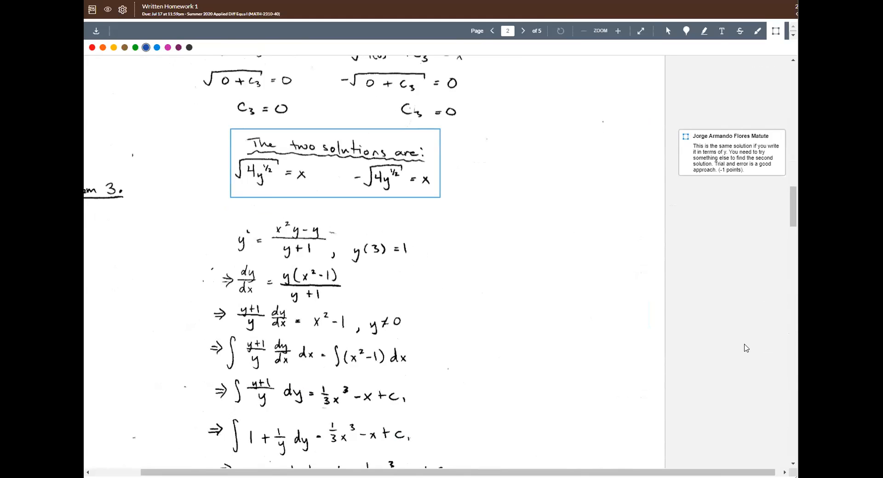
pyautogui.scroll(-6, 746, 348)
pyautogui.scroll(20, 745, 347)
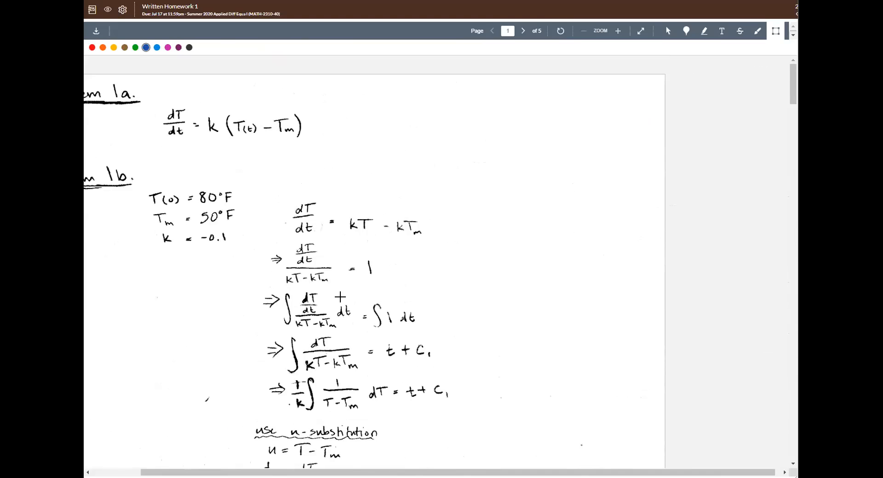
# Step: Skim the handwritten work from Problem 1b through page 4 for feedback, returning to the commented Problem 2 answer on page 2
pyautogui.scroll(-4, 386, 161)
pyautogui.scroll(2, 405, 225)
pyautogui.scroll(-9, 406, 224)
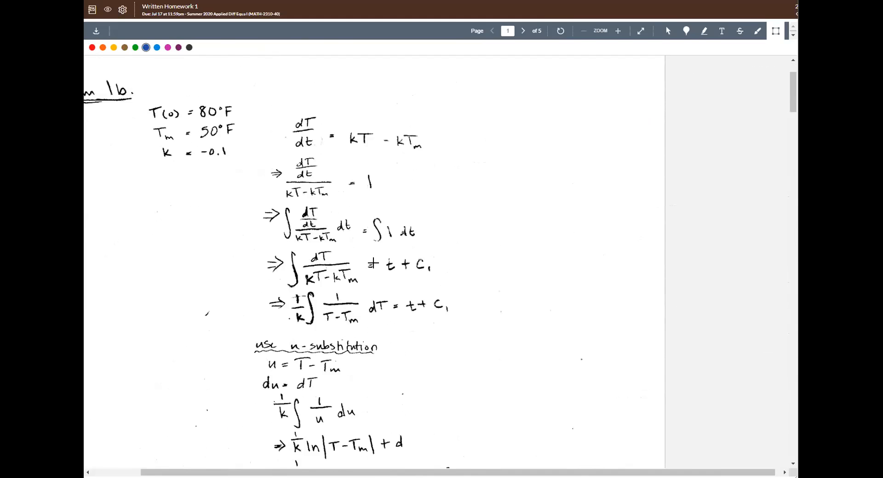
pyautogui.scroll(-6, 400, 222)
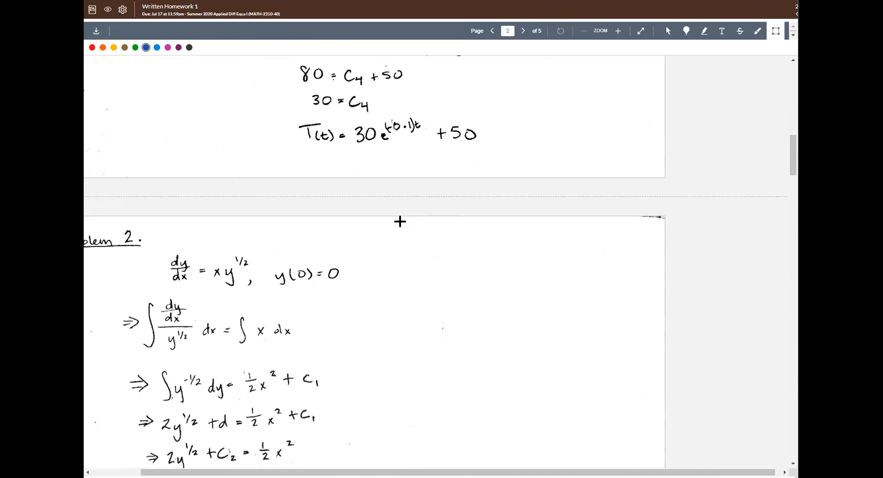
pyautogui.scroll(-8, 757, 384)
pyautogui.scroll(-7, 755, 386)
pyautogui.scroll(-6, 754, 386)
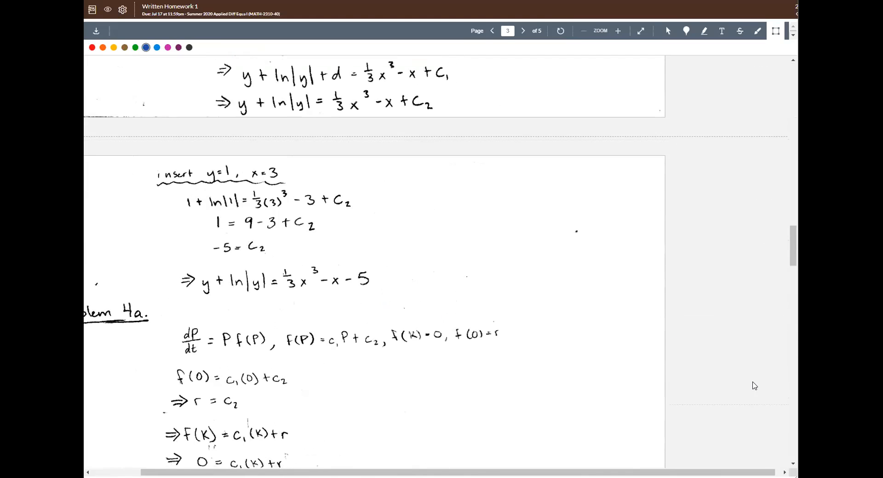
pyautogui.scroll(-5, 753, 384)
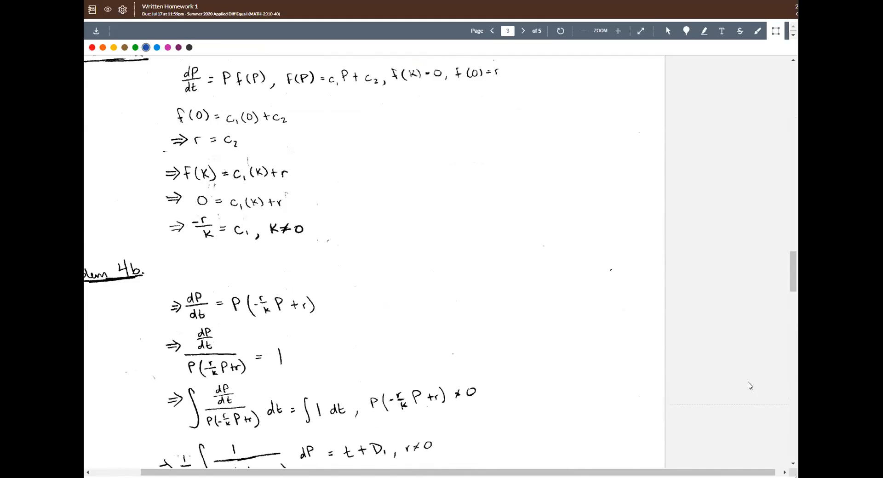
pyautogui.scroll(-3, 739, 390)
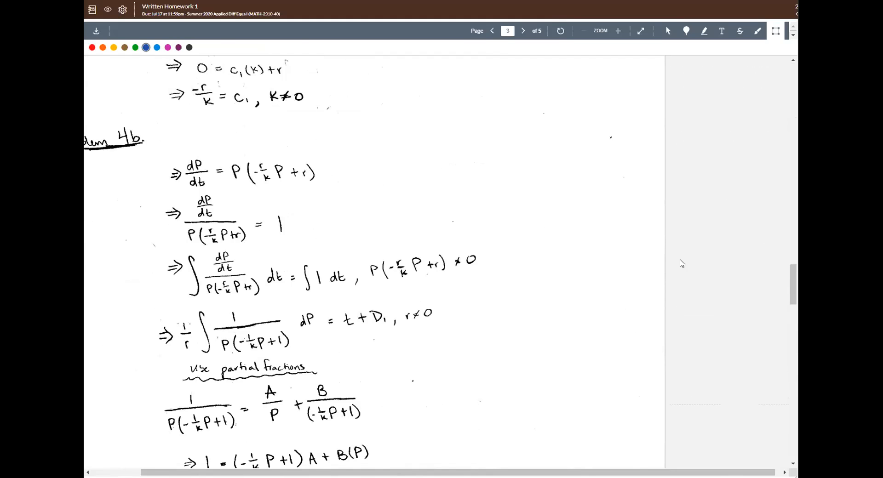
pyautogui.scroll(-10, 676, 290)
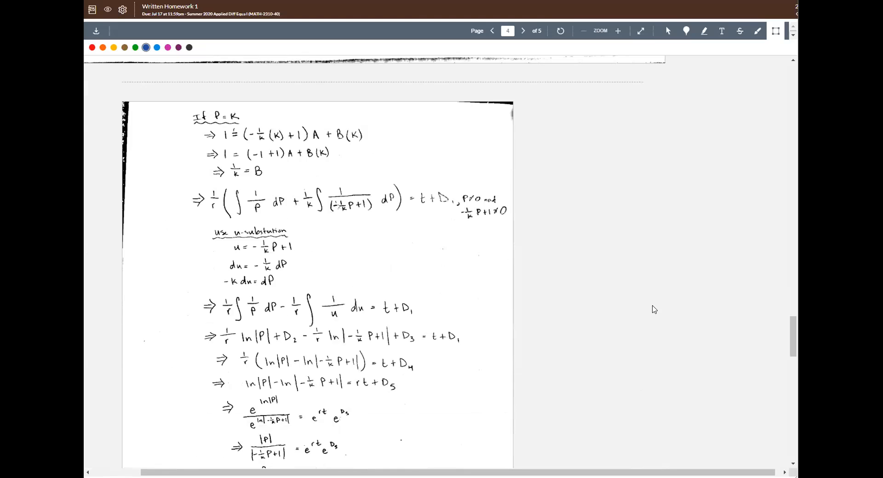
pyautogui.scroll(9, 651, 306)
pyautogui.scroll(15, 651, 305)
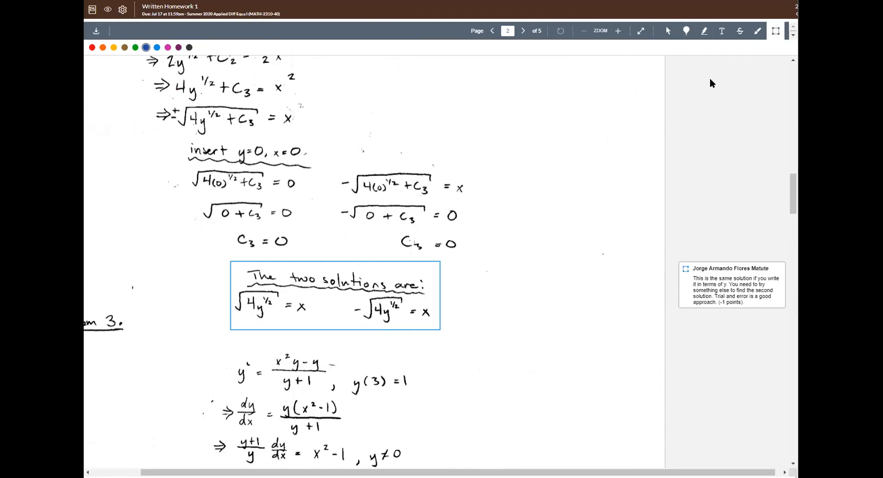
# Step: Show the options of the free text and freehand drawing annotation tools, ending with the area annotation tool active
pyautogui.scroll(3, 710, 78)
pyautogui.click(723, 32)
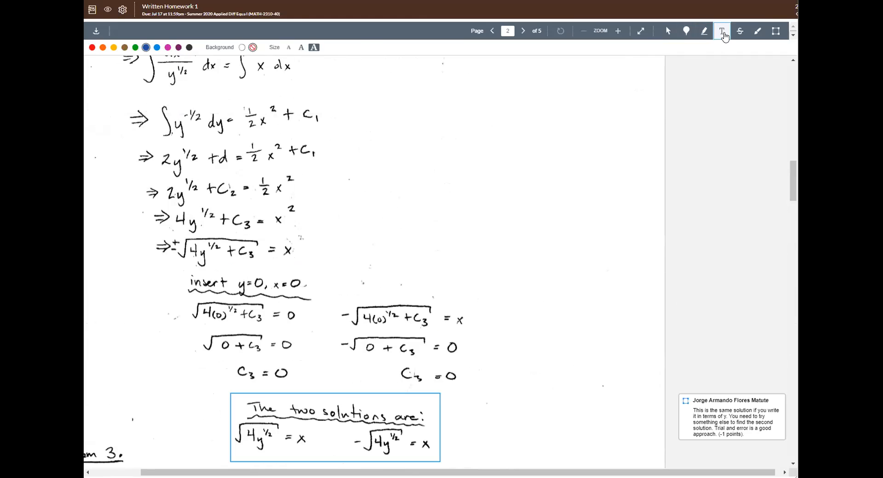
pyautogui.click(758, 32)
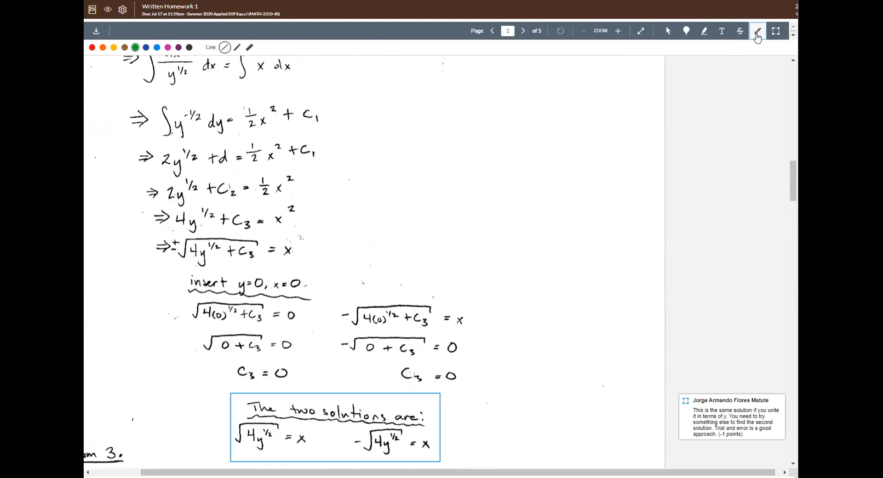
pyautogui.click(778, 36)
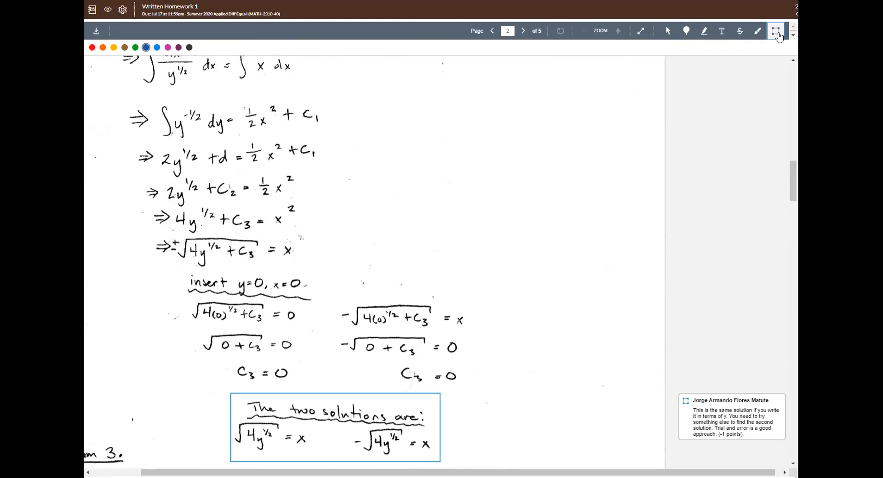